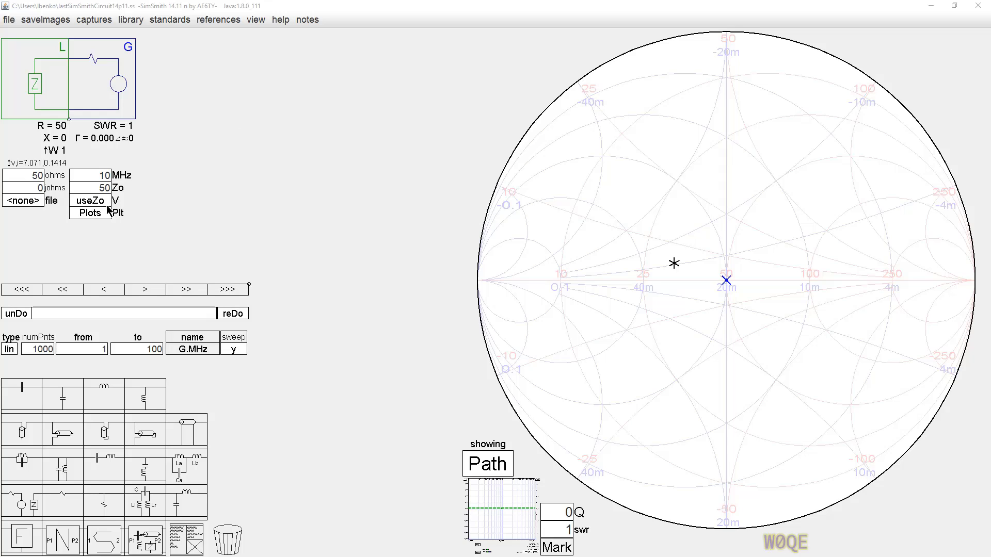
# - Add series capacitor C1 (318.3p) and series inductor L1 (795.8n), setting L1's Q to 20
pyautogui.moveTo(15, 395); pyautogui.dragTo(63, 68)
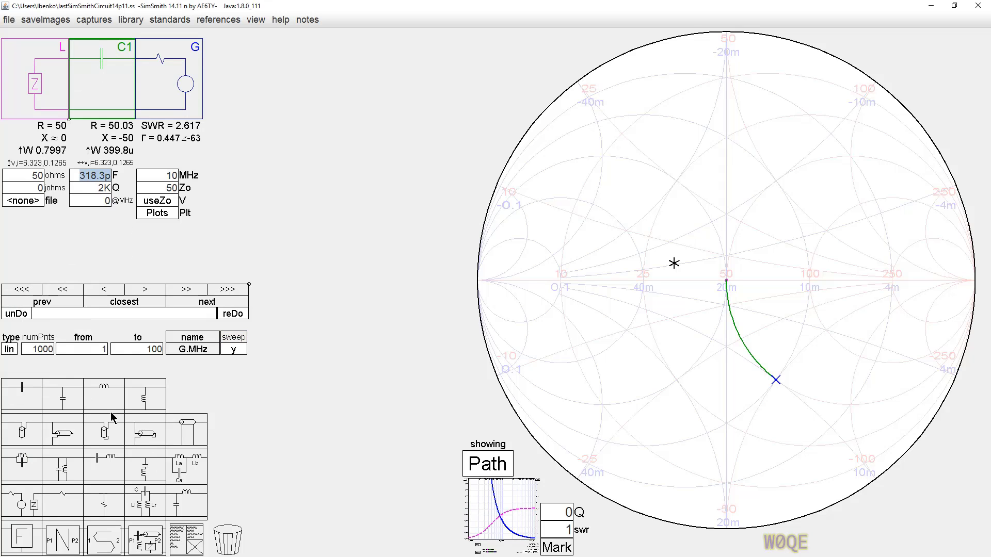
pyautogui.moveTo(109, 395); pyautogui.dragTo(173, 82)
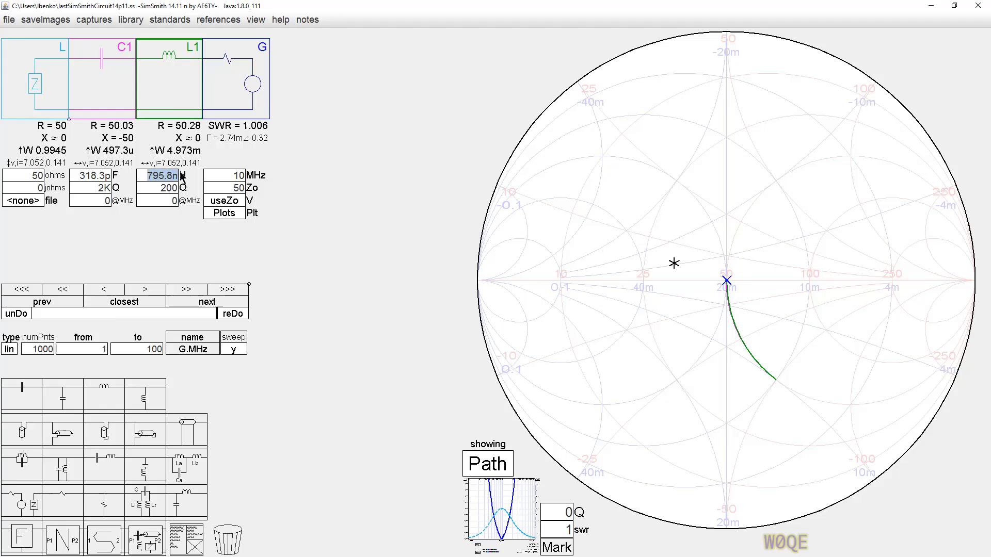
pyautogui.moveTo(161, 187); pyautogui.dragTo(173, 187)
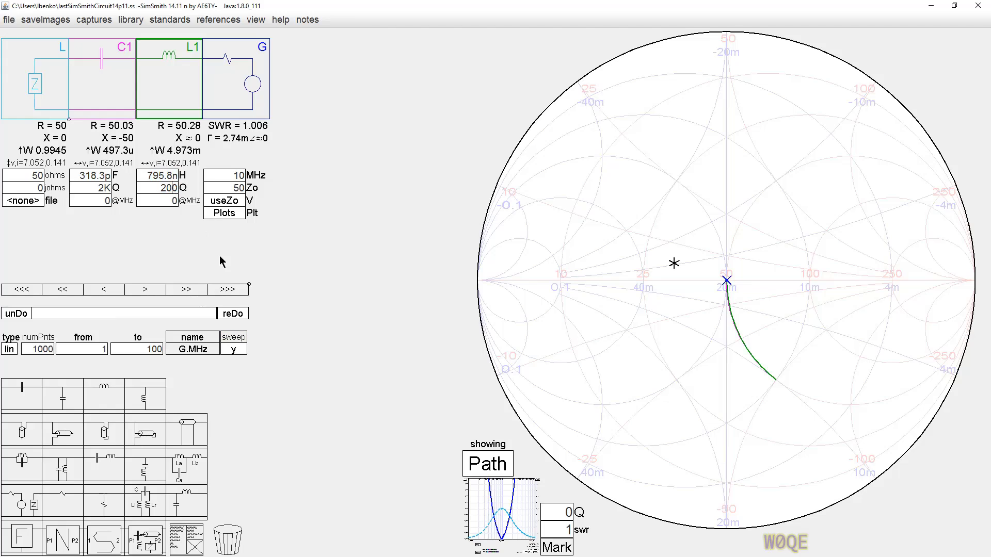
pyautogui.press('BackSpace')
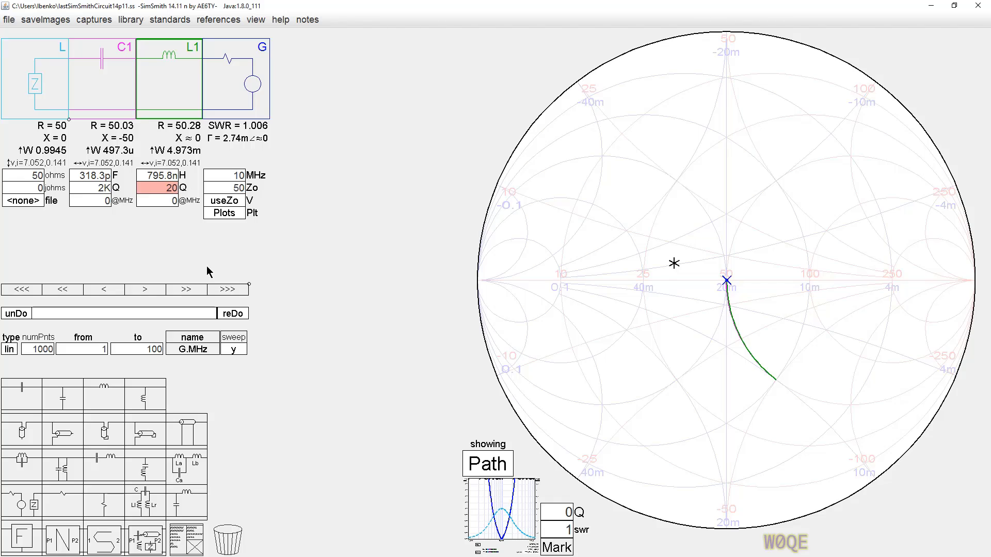
pyautogui.press('Return')
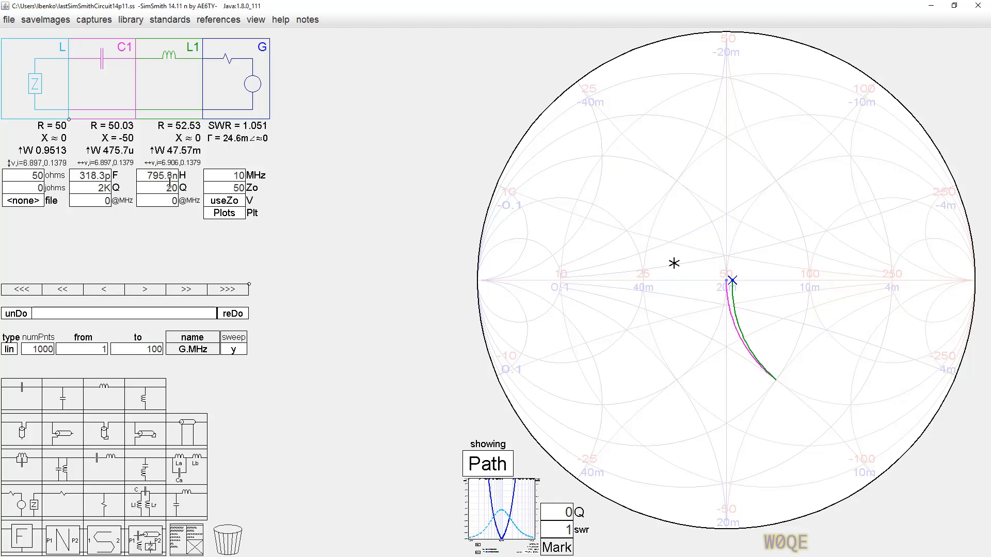
# - Place the marker on the X endpoint to read SWR 1.051 and impedance 52.5+j35.7u
pyautogui.click(734, 282)
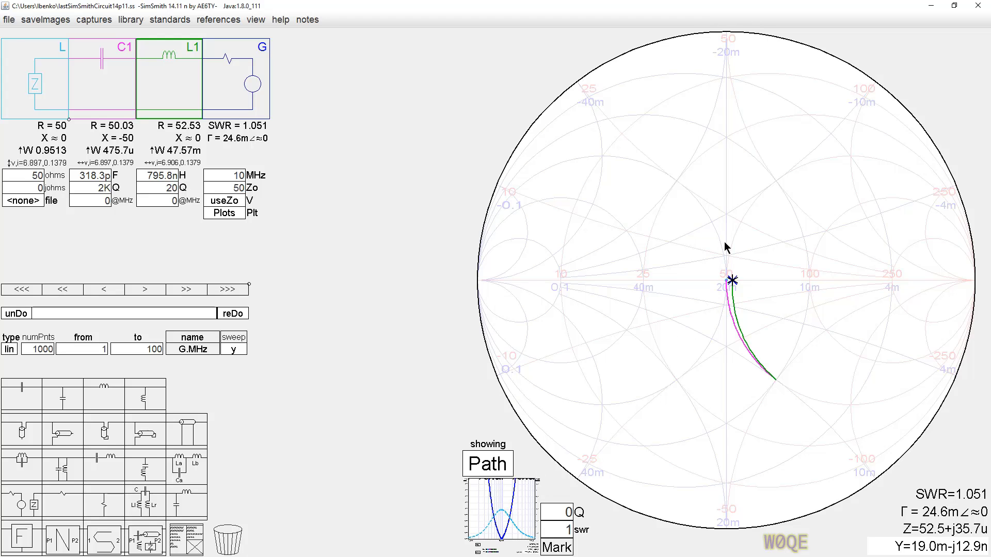
# - Show the sweep, mark its 10.02 MHz point, then display sweep and component paths together
pyautogui.click(487, 466)
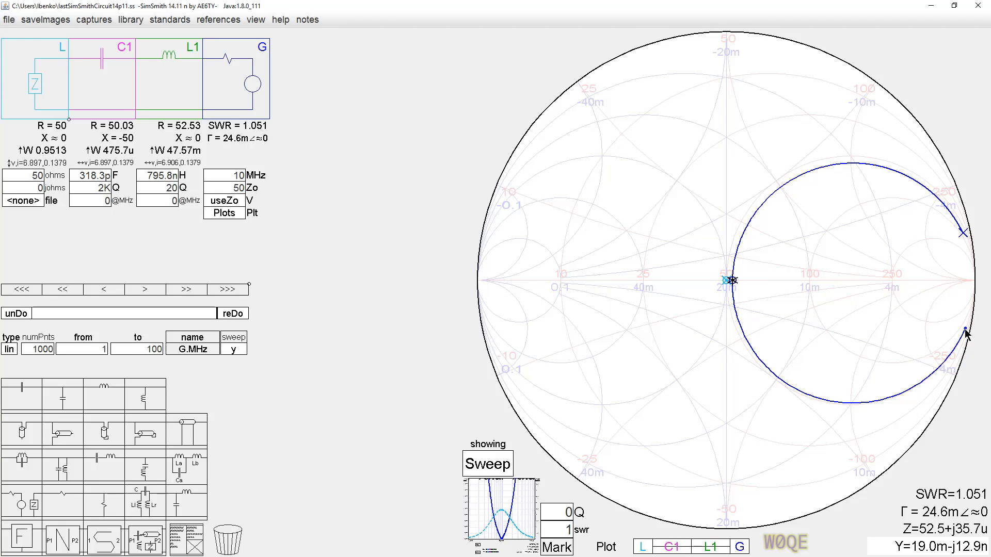
pyautogui.moveTo(964, 330)
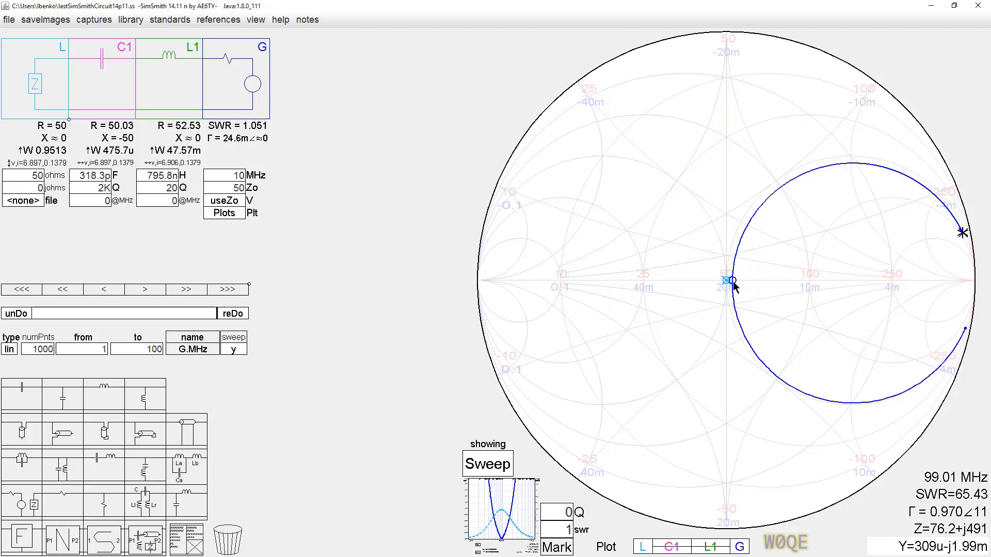
pyautogui.click(732, 280)
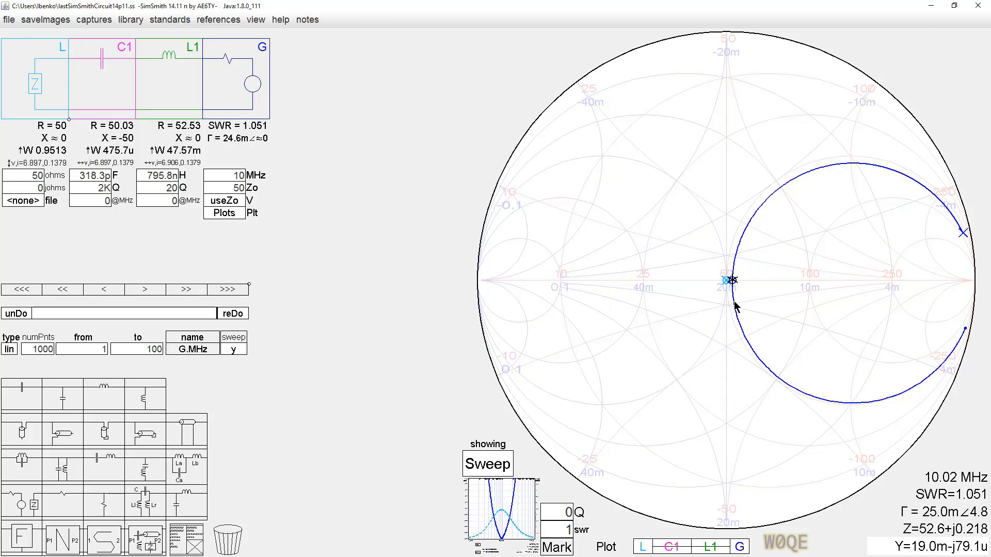
pyautogui.click(493, 462)
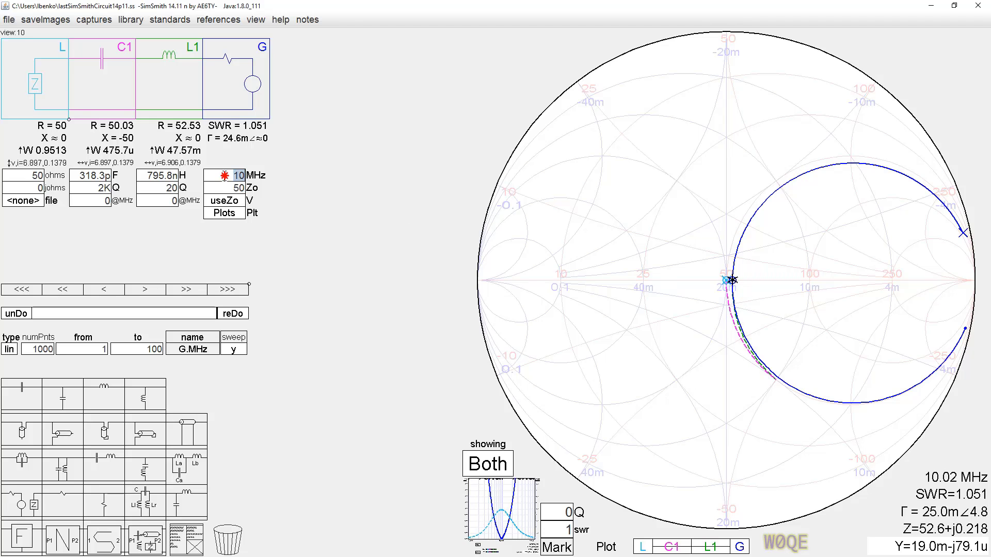
pyautogui.scroll(-5, 224, 176)
pyautogui.scroll(4, 224, 176)
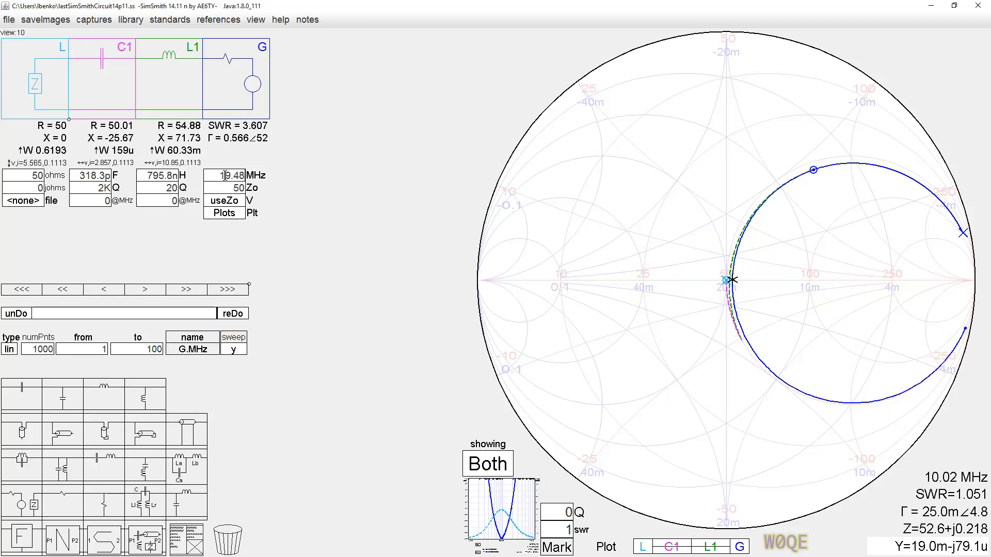
pyautogui.scroll(-2, 225, 176)
pyautogui.scroll(-2, 225, 176)
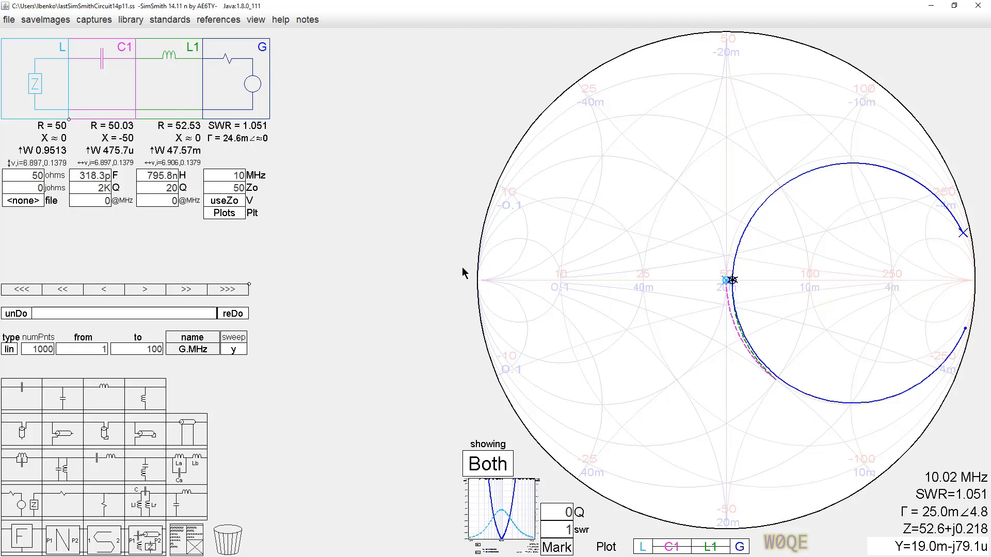
# - Swap to the power and SWR versus frequency plot and bring up the Plot Expressions dialog
pyautogui.click(500, 498)
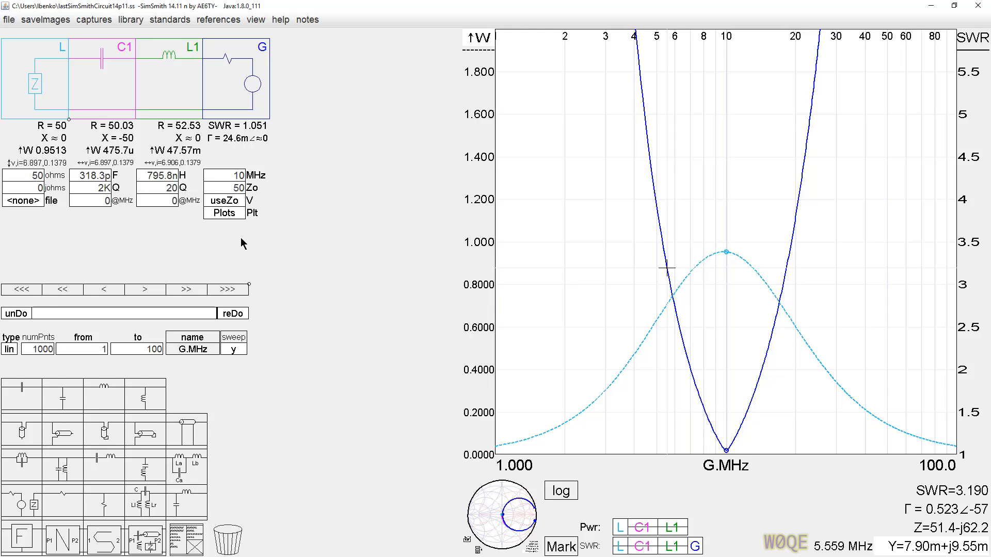
pyautogui.click(224, 213)
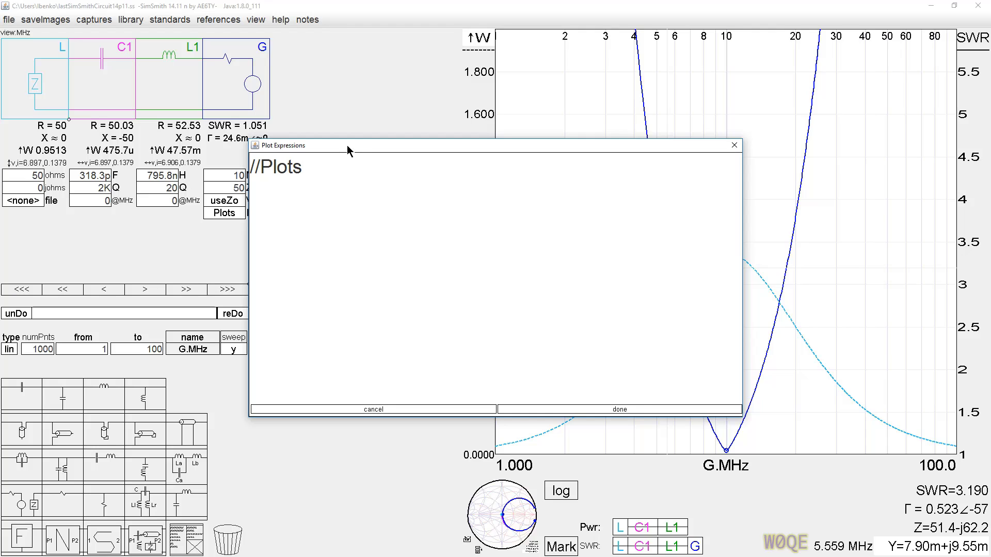
# - Move the Plot Expressions dialog down-left and bring the Notepad Plot.txt window on screen
pyautogui.moveTo(347, 145); pyautogui.dragTo(108, 274)
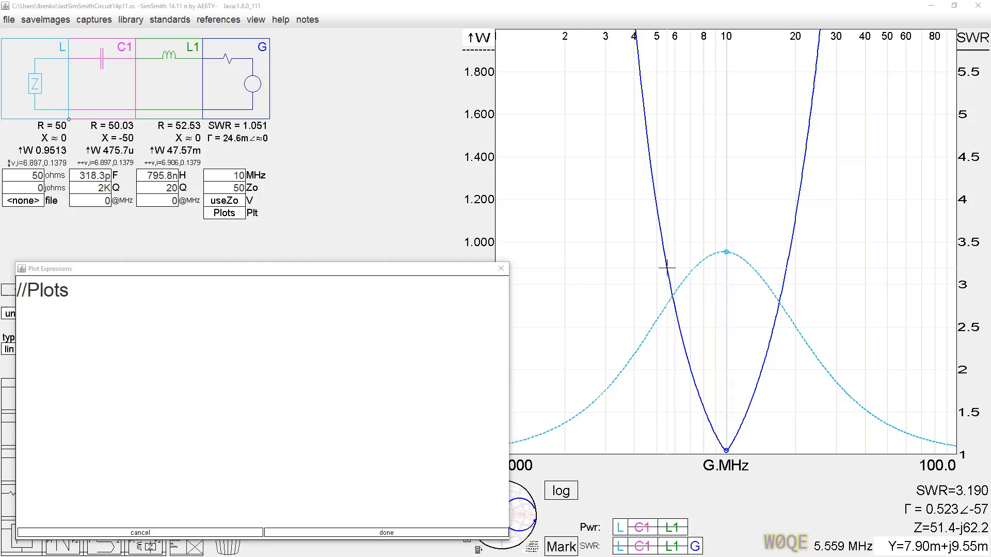
pyautogui.moveTo(990, 181); pyautogui.dragTo(394, 84)
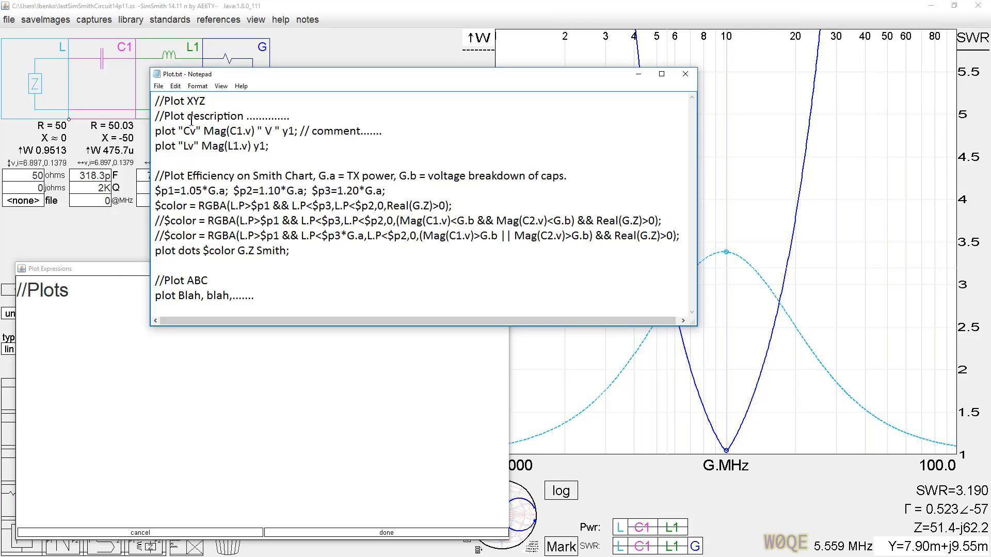
# - Paste the three Cv and Lv plot lines from Plot.txt over //Plots, then move Notepad aside
pyautogui.moveTo(155, 116); pyautogui.dragTo(279, 145)
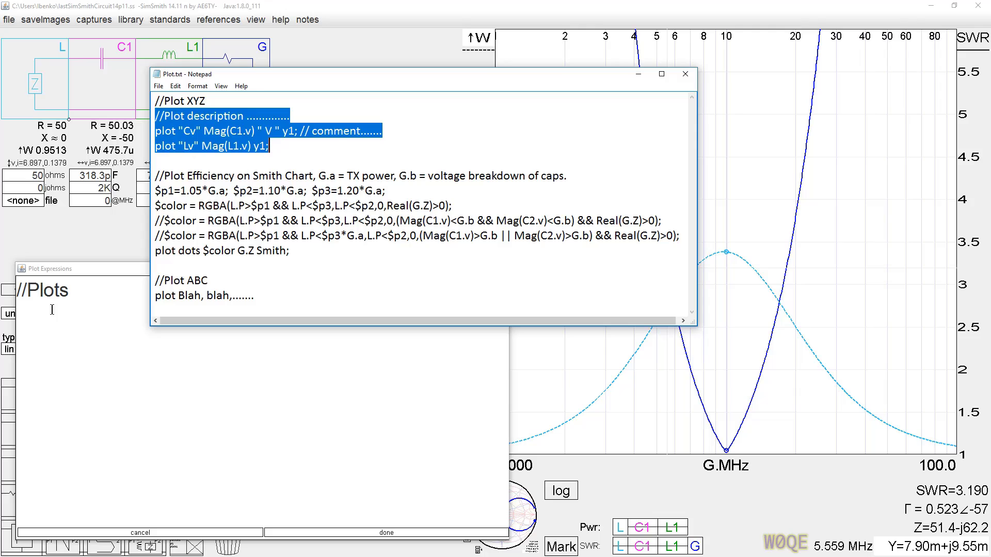
pyautogui.click(22, 306)
pyautogui.moveTo(17, 289); pyautogui.dragTo(132, 296)
pyautogui.write('//Plot description .............. plot "Cv" Mag(C1.v) " V " y1; // comment....... plot "Lv" Mag(L1.v) y1;')
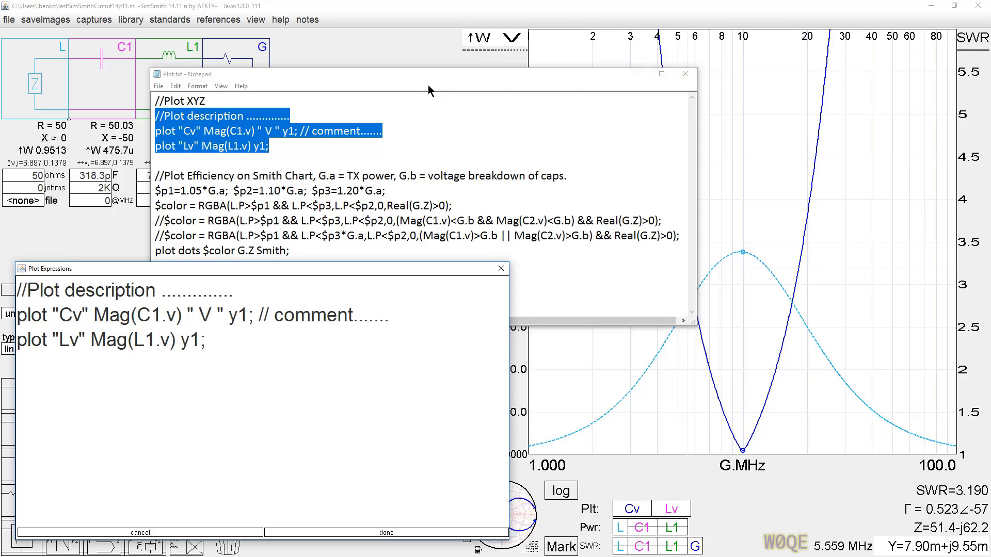
pyautogui.moveTo(420, 73); pyautogui.dragTo(595, 61)
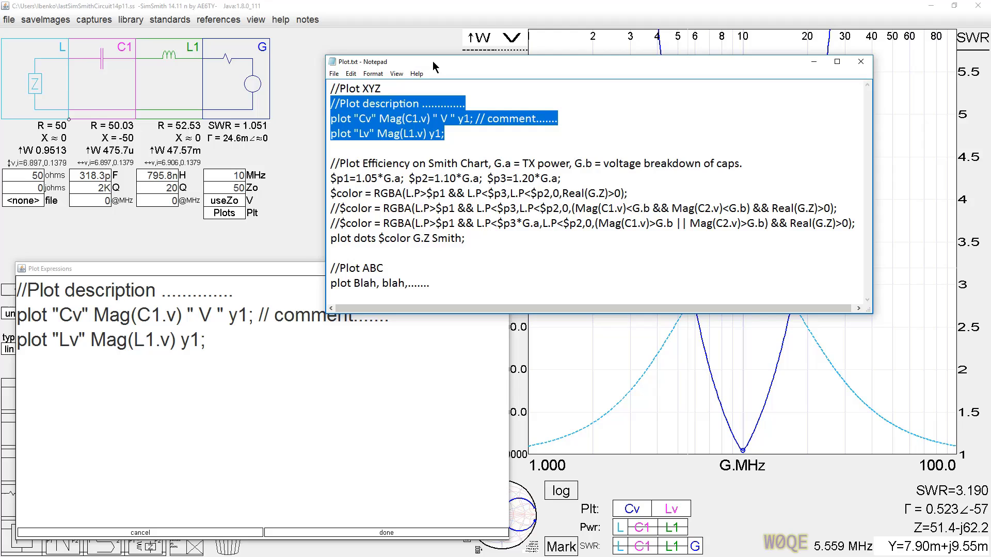
pyautogui.moveTo(432, 61); pyautogui.dragTo(837, 65)
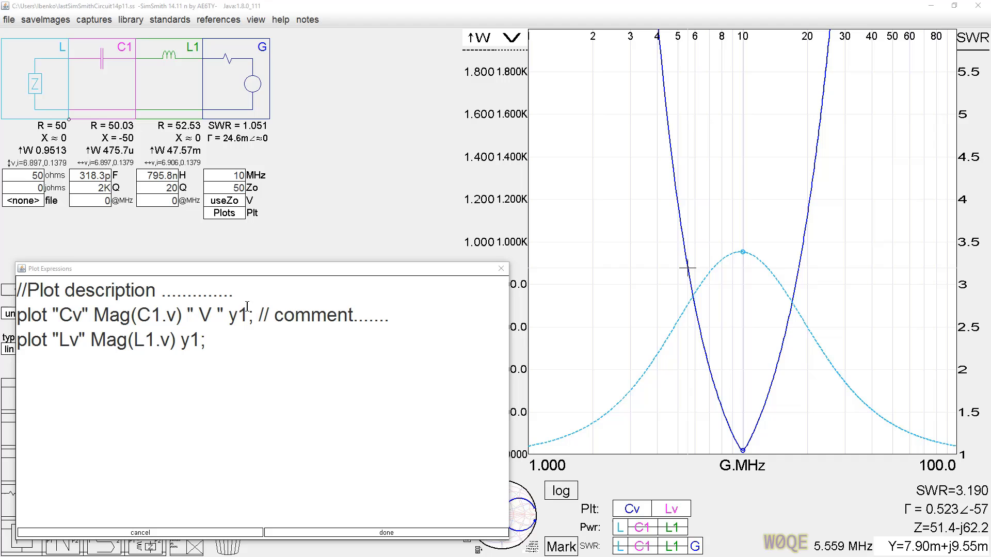
# - Apply the Cv and Lv plots, then add a '//My plot' title line at the top and apply
pyautogui.click(386, 533)
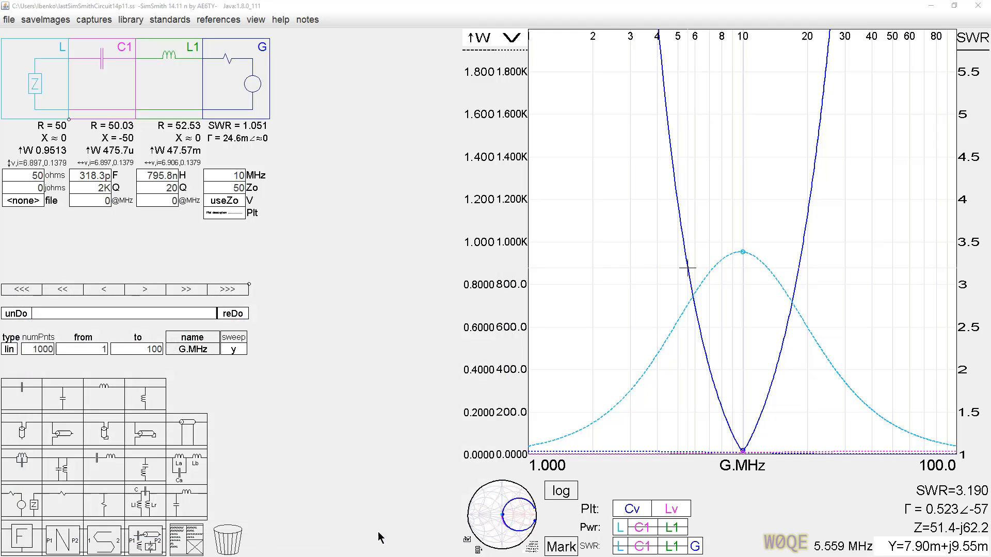
pyautogui.click(224, 212)
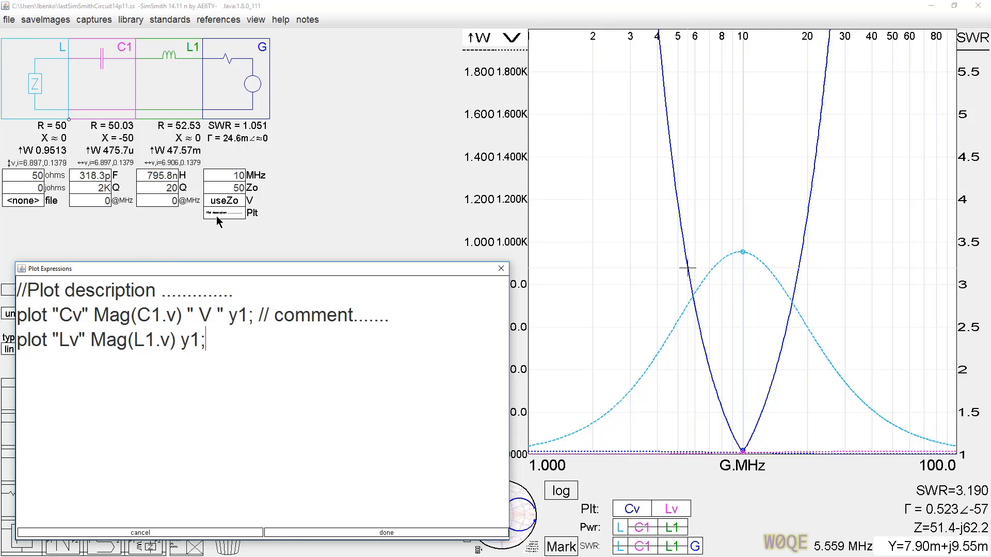
pyautogui.click(18, 290)
pyautogui.press('Return')
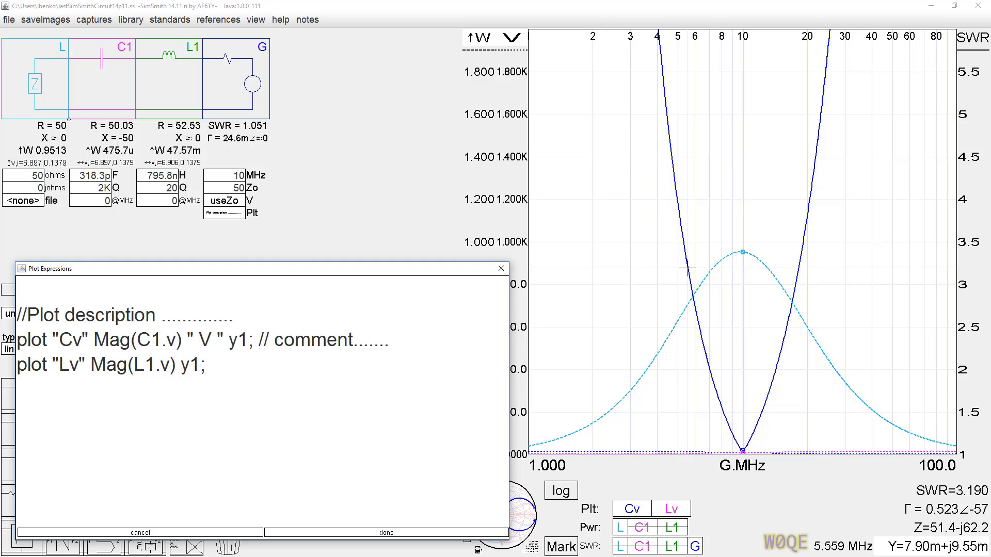
pyautogui.write('//My plot')
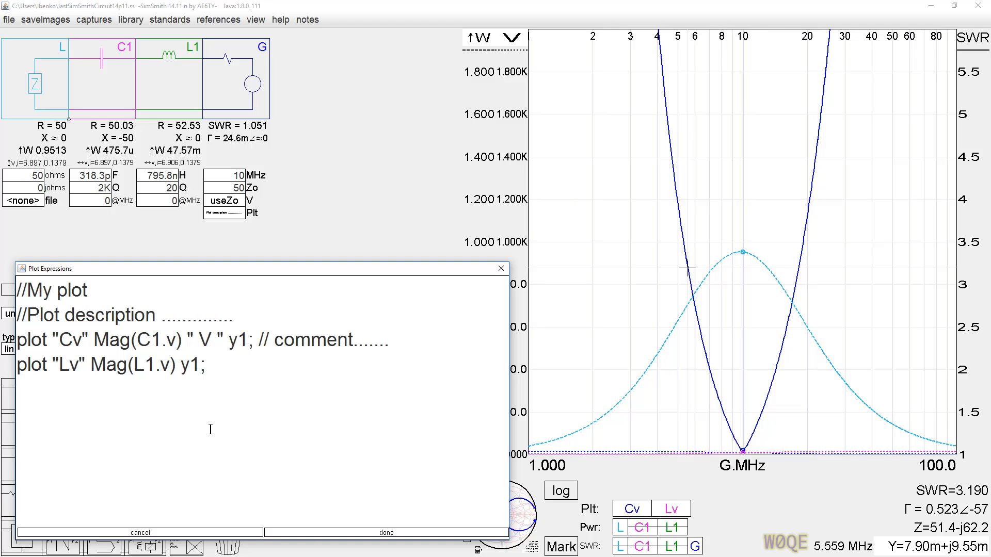
pyautogui.click(386, 534)
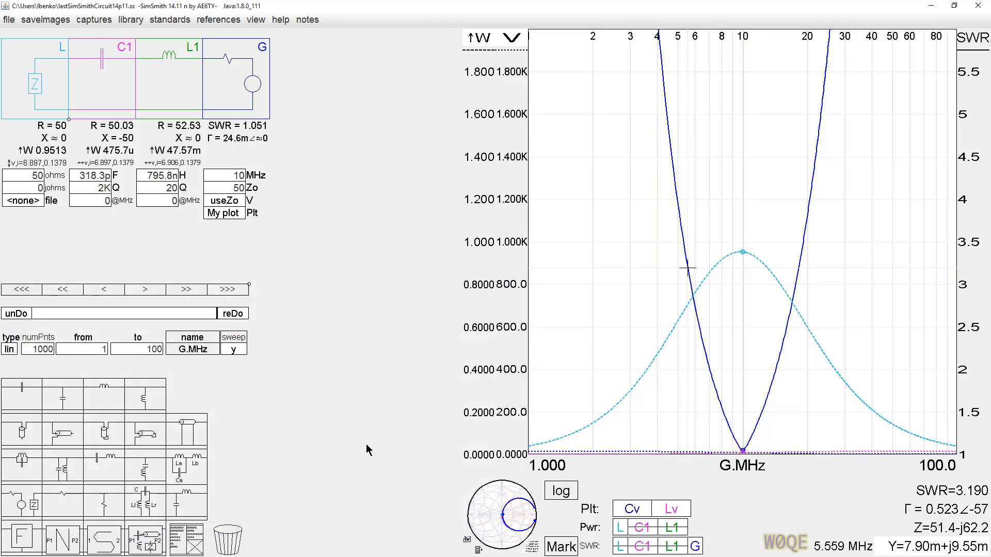
# - Reopen the My plot expressions script to edit the Cv line
pyautogui.click(233, 213)
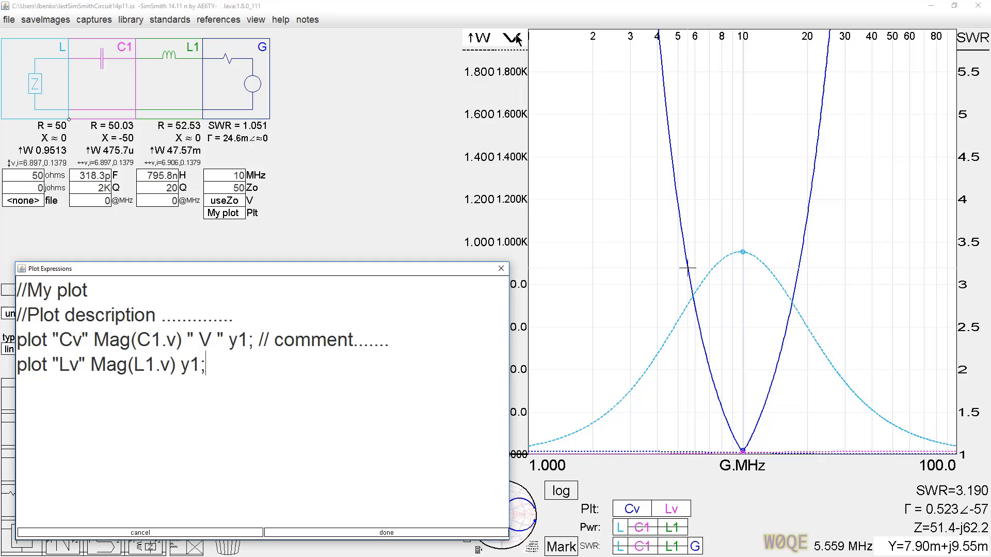
# - Delete the space before the Cv line's V label and apply the script
pyautogui.click(197, 343)
pyautogui.press('Delete')
pyautogui.press('Delete')
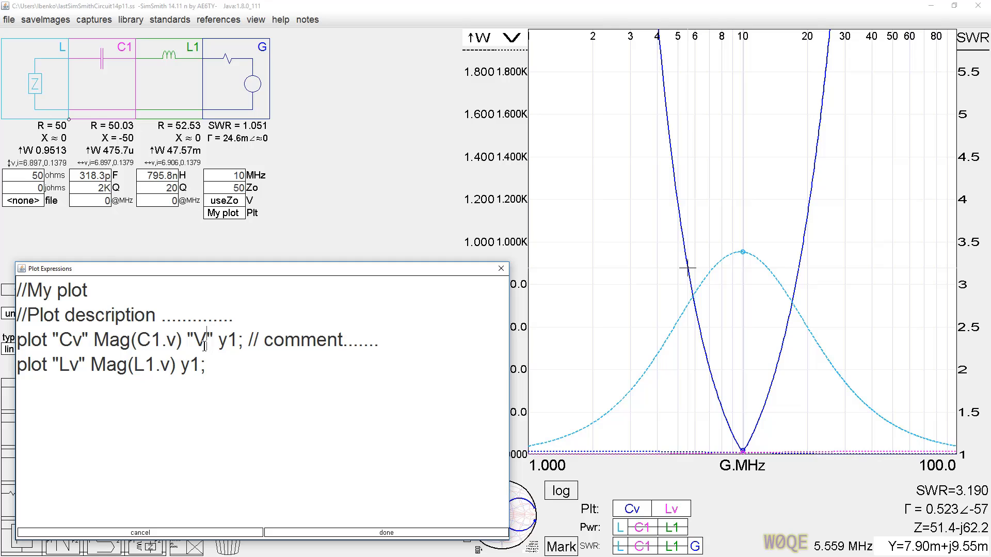
pyautogui.click(478, 533)
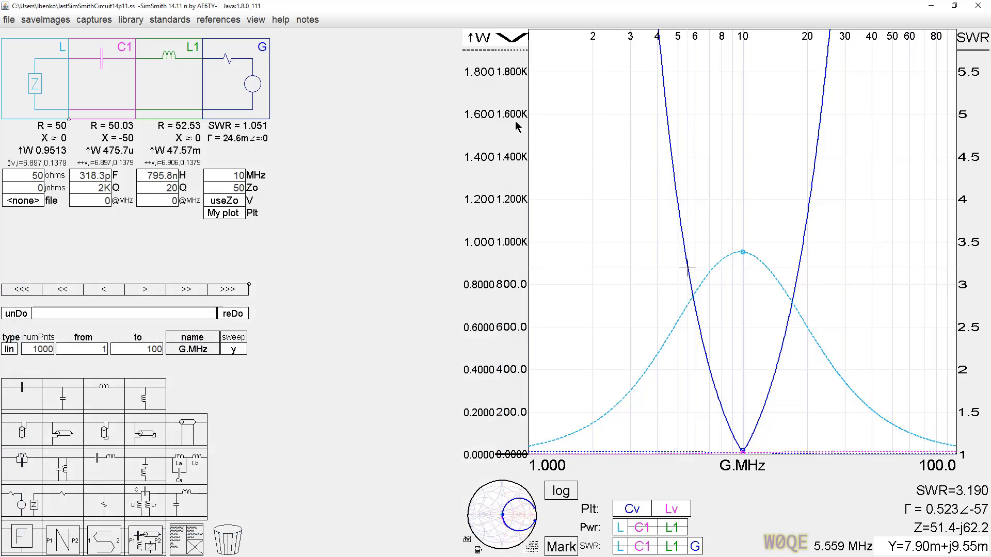
# - Toggle the voltage axis between linear and log scale, ending on linear
pyautogui.click(519, 42)
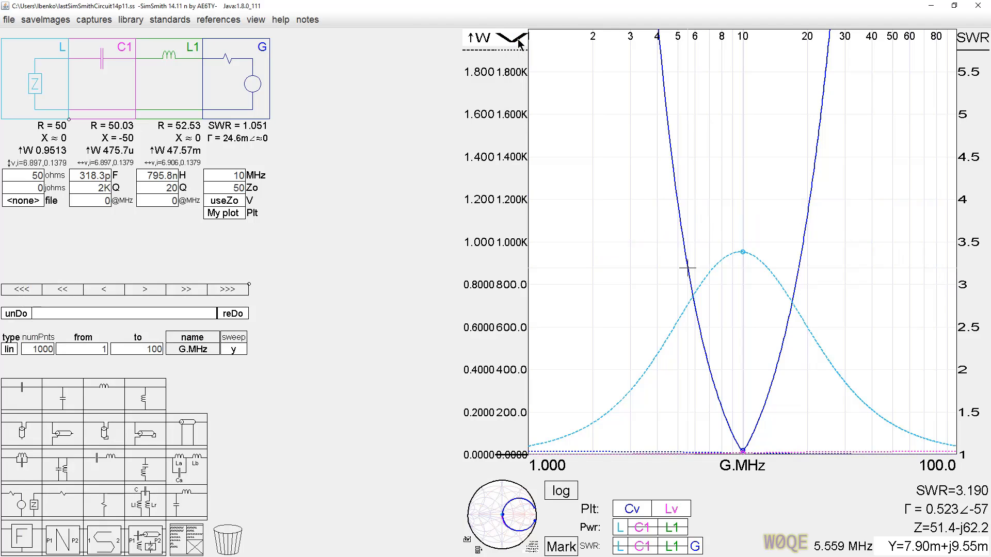
pyautogui.click(517, 44)
pyautogui.click(518, 43)
# - Restore the space before the V label in the My plot script and apply it
pyautogui.click(222, 213)
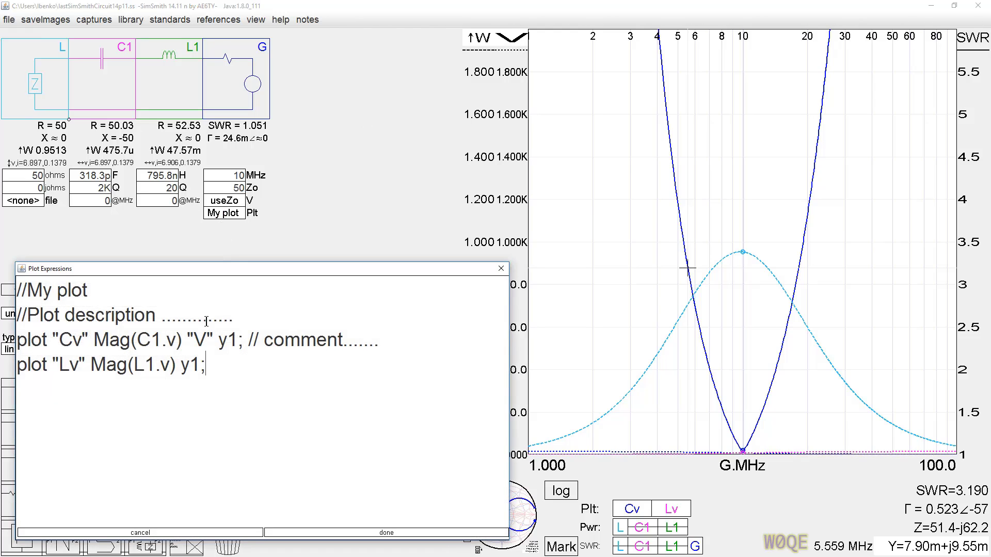
pyautogui.click(195, 340)
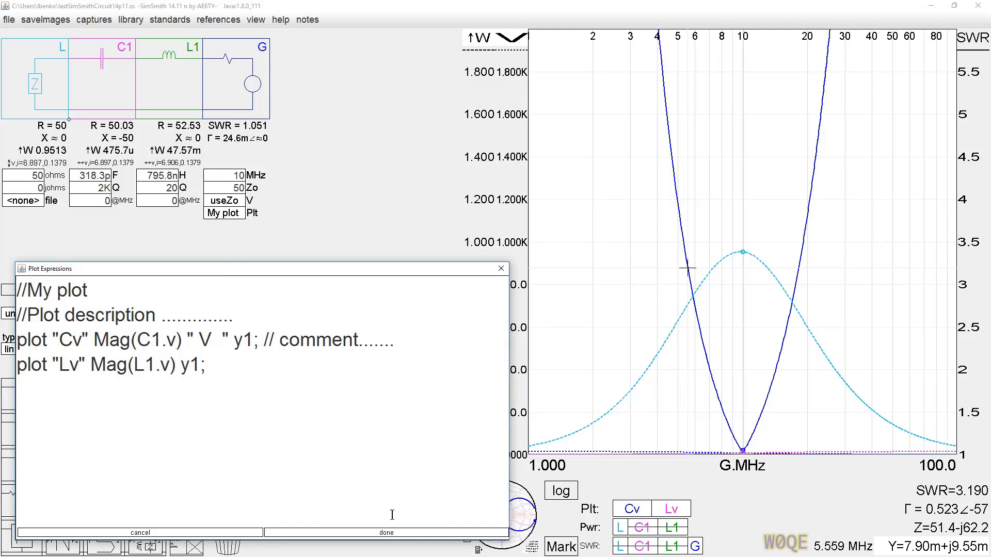
pyautogui.click(401, 533)
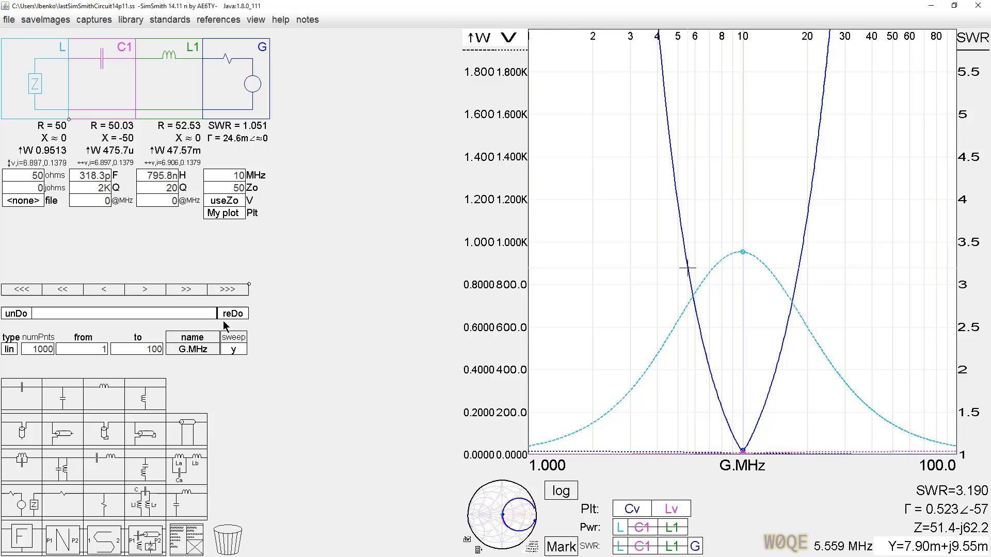
# - Delete the ' V ' label from the Cv line and apply the expressions
pyautogui.click(227, 213)
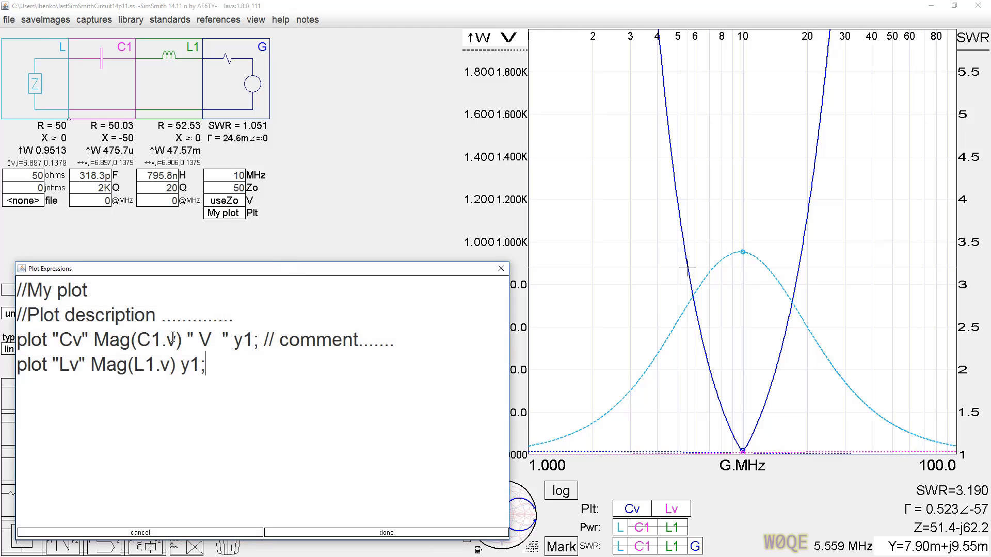
pyautogui.click(54, 340)
pyautogui.click(89, 340)
pyautogui.click(22, 338)
pyautogui.click(186, 341)
pyautogui.press('Delete')
pyautogui.press('Delete')
pyautogui.press('Delete')
pyautogui.press('Delete')
pyautogui.press('Delete')
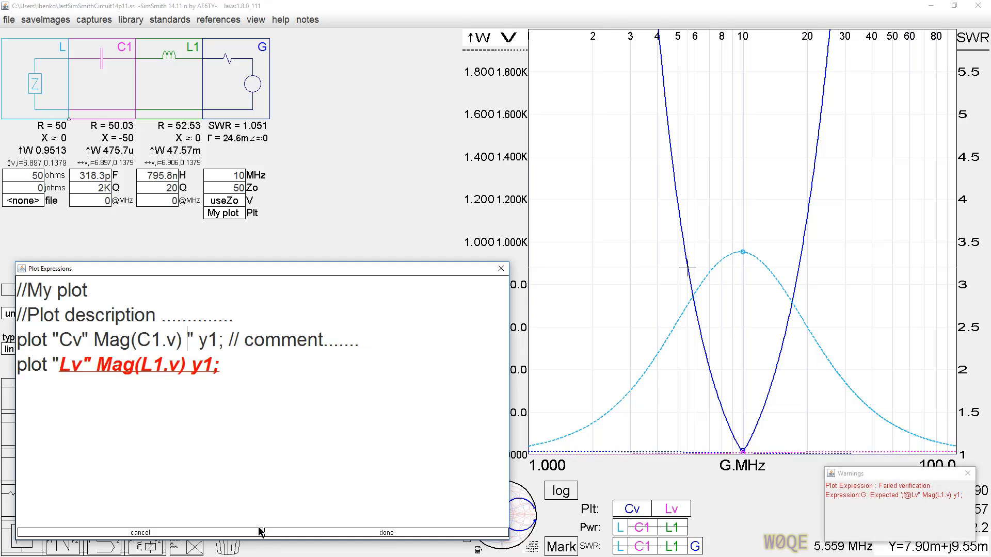
pyautogui.press('Delete')
pyautogui.press('Delete')
pyautogui.click(367, 530)
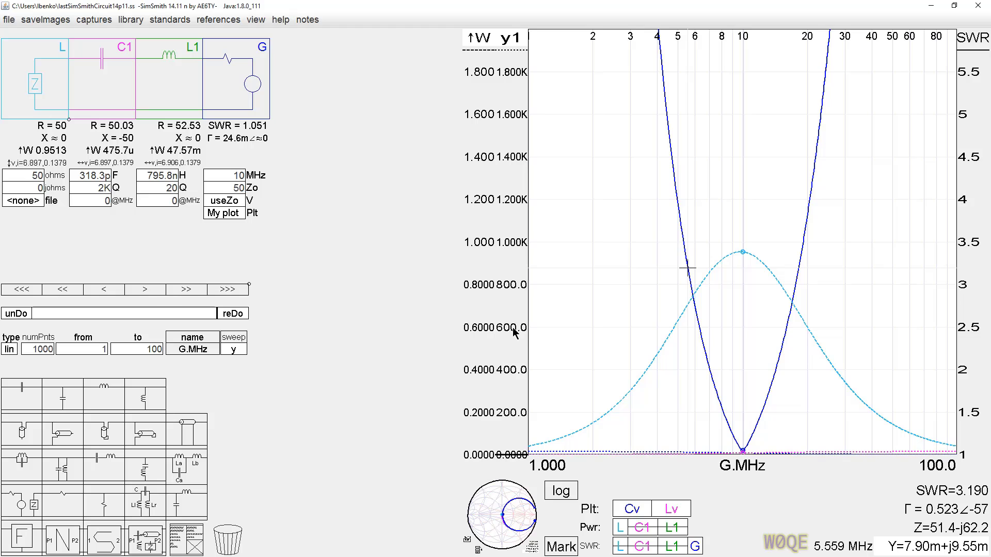
# - Reopen My plot and type ' V ' between Mag(C1.v) and y1 on the Cv line
pyautogui.click(227, 214)
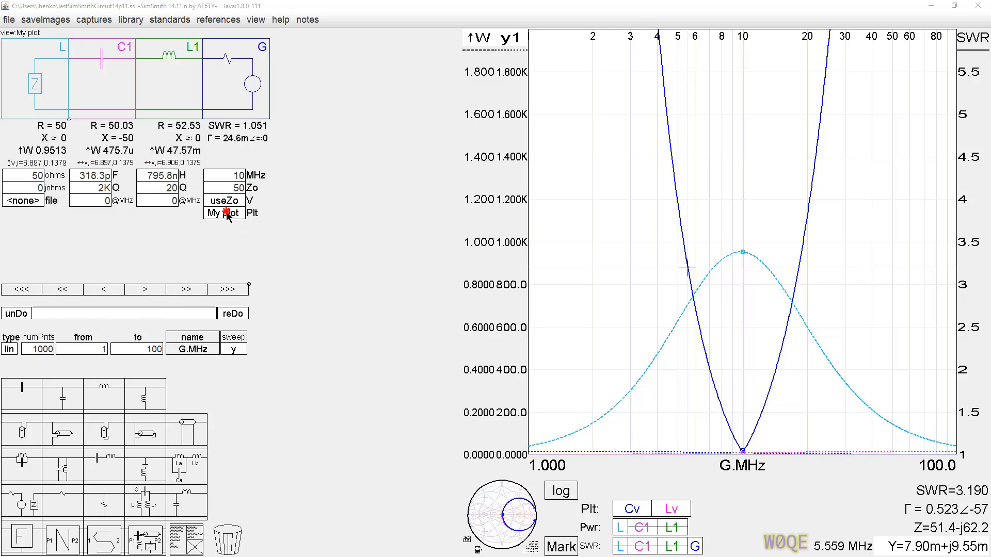
pyautogui.click(188, 340)
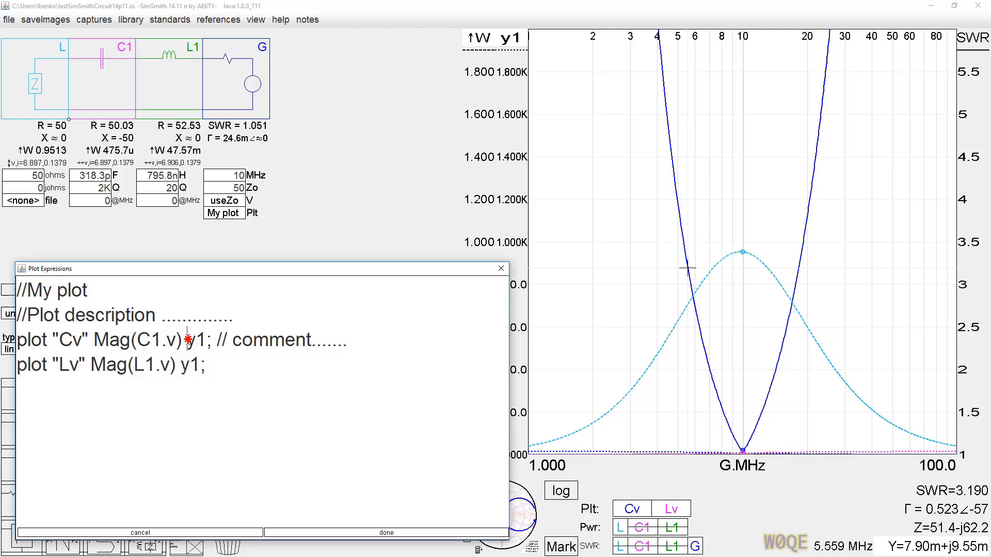
pyautogui.write('" V')
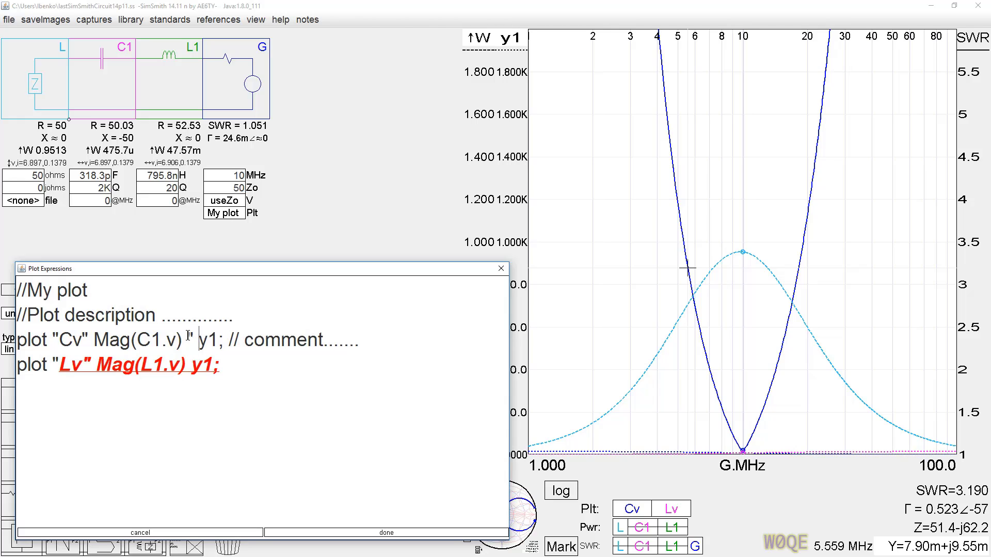
pyautogui.write(' "')
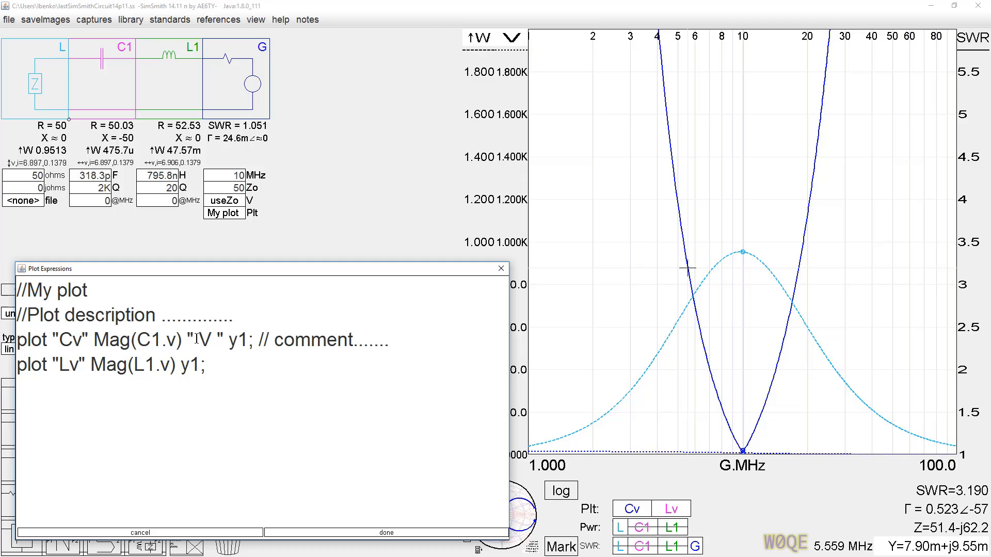
pyautogui.click(183, 364)
pyautogui.write('"')
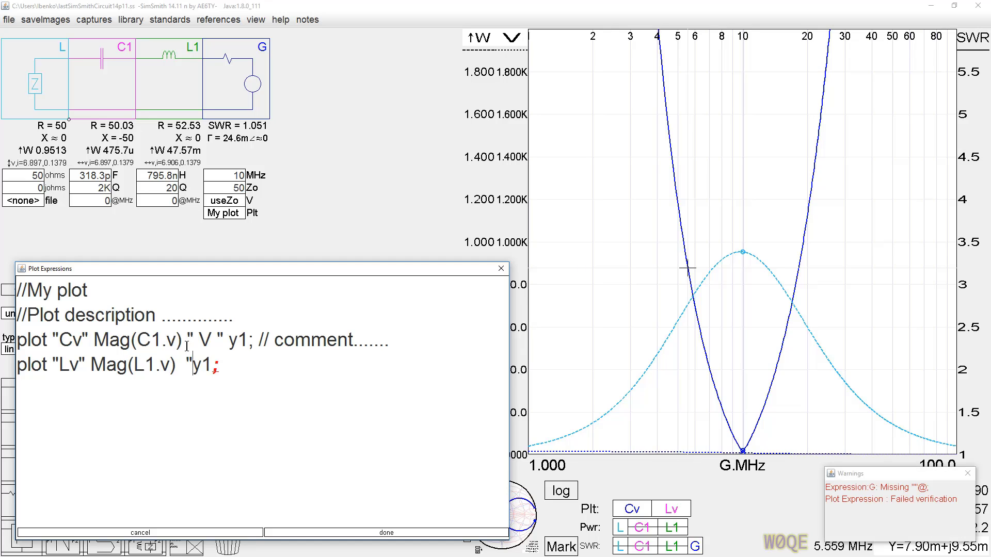
pyautogui.write('volt"')
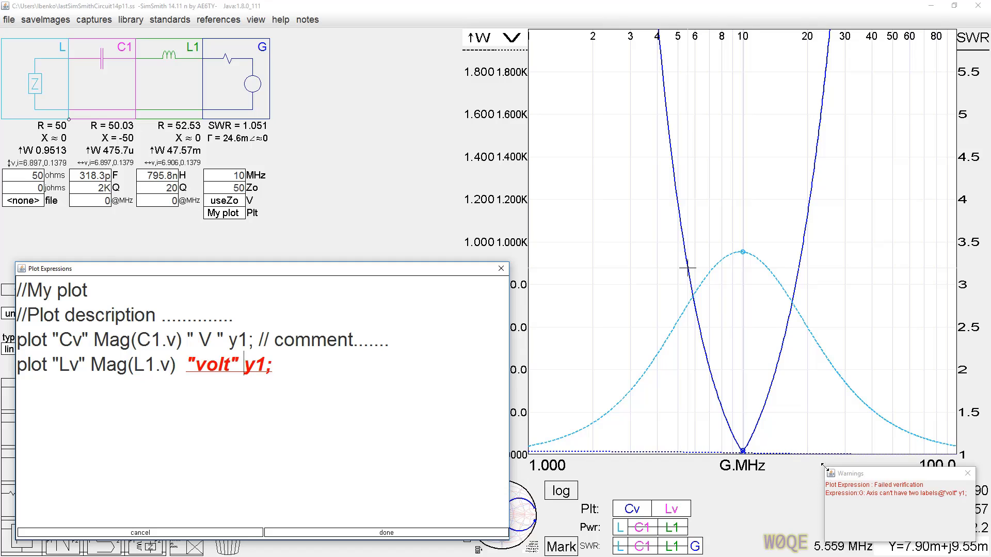
pyautogui.moveTo(824, 469); pyautogui.dragTo(599, 361)
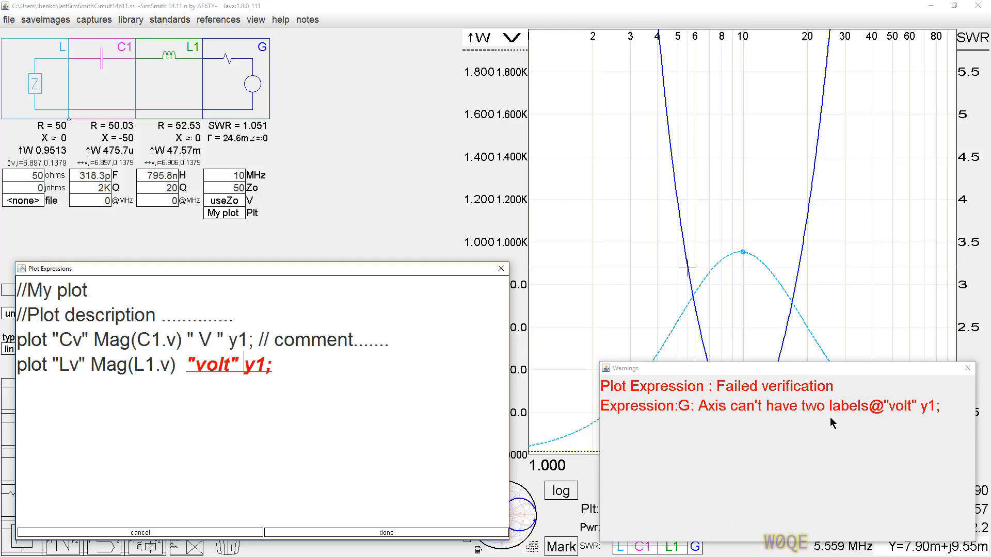
pyautogui.click(244, 402)
pyautogui.press('BackSpace')
pyautogui.press('BackSpace')
pyautogui.press('BackSpace')
pyautogui.press('BackSpace')
pyautogui.press('BackSpace')
pyautogui.press('BackSpace')
pyautogui.press('BackSpace')
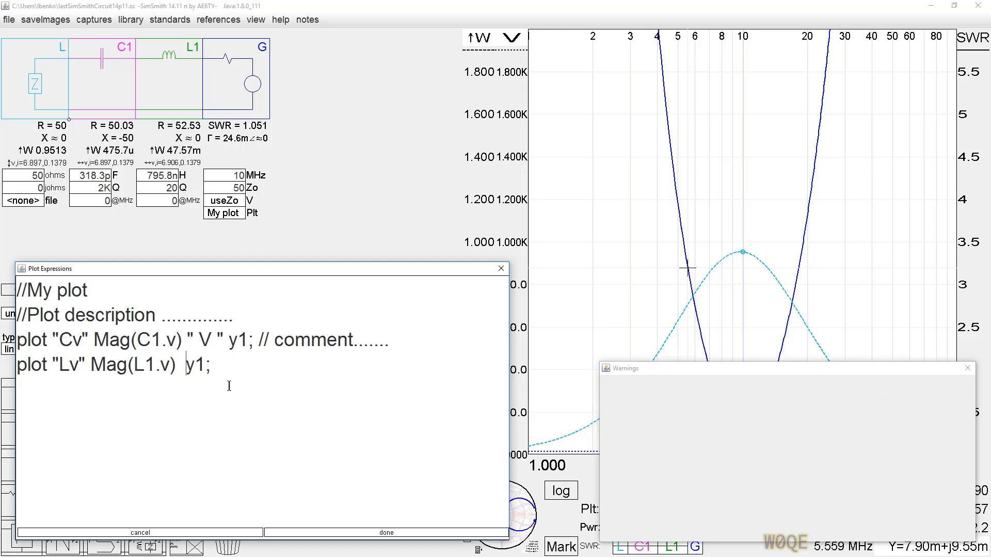
pyautogui.press('BackSpace')
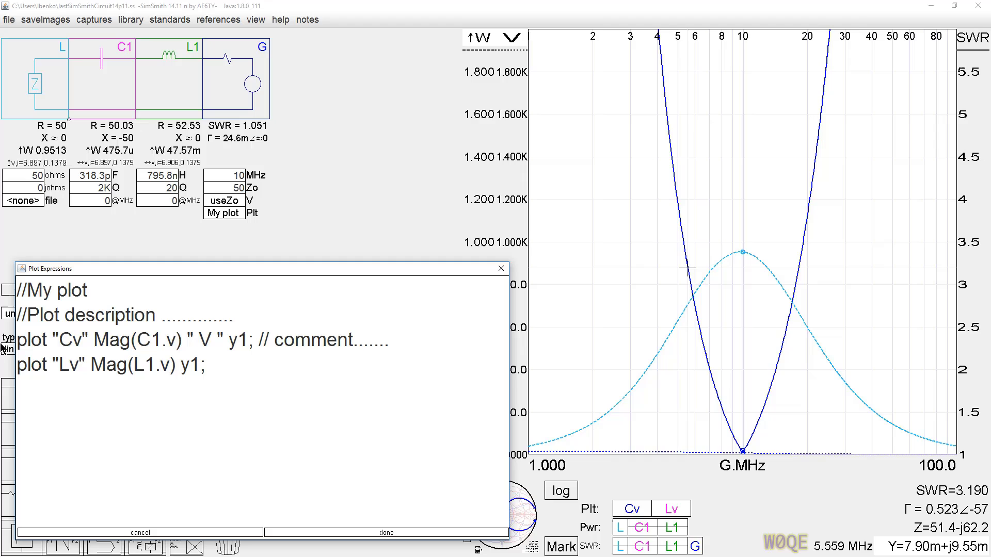
# - Replace the Lv label on the Mag(L1.v) plot line with L.v, then narrow the editor
pyautogui.click(86, 367)
pyautogui.press('BackSpace')
pyautogui.press('BackSpace')
pyautogui.press('BackSpace')
pyautogui.press('BackSpace')
pyautogui.press('BackSpace')
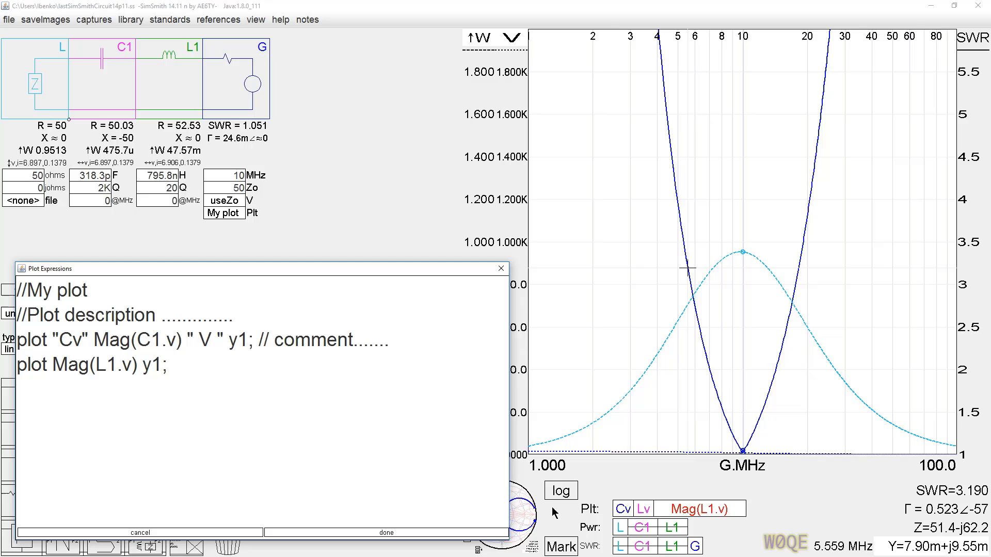
pyautogui.click(452, 532)
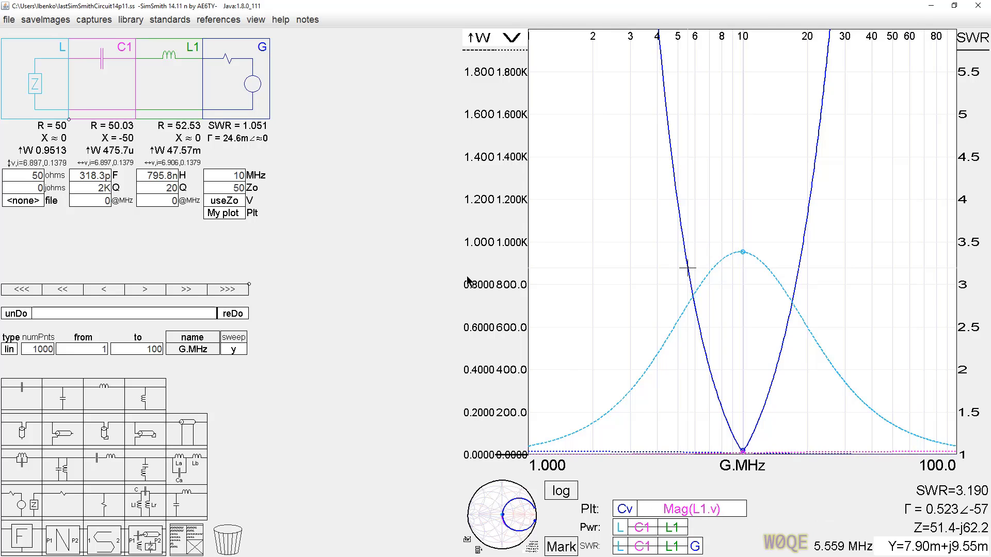
pyautogui.click(235, 214)
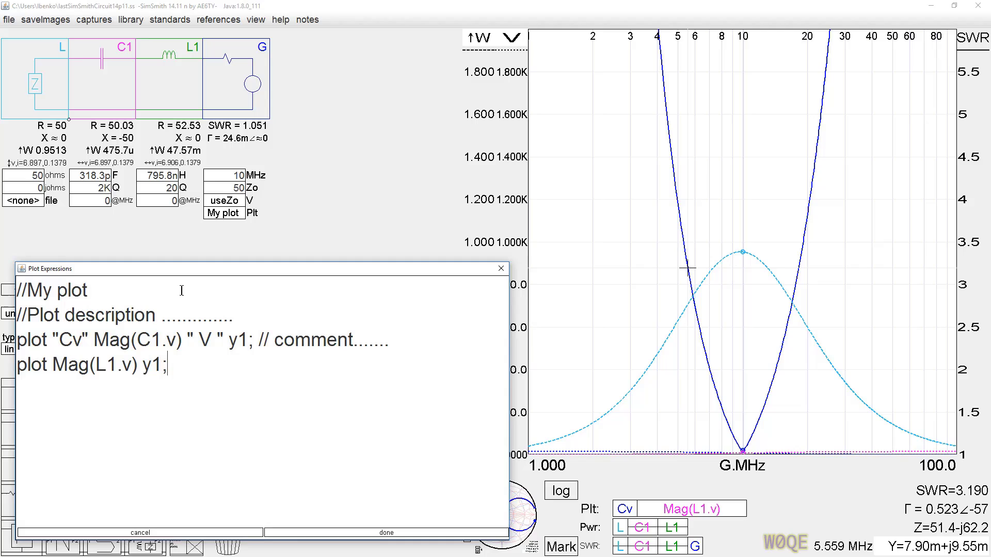
pyautogui.click(64, 368)
pyautogui.write('"L.v')
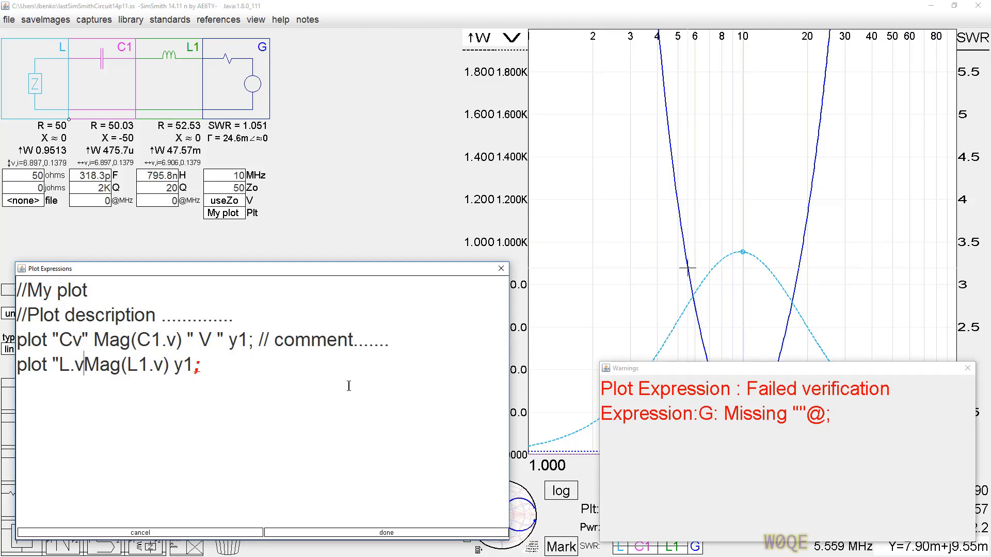
pyautogui.write('"')
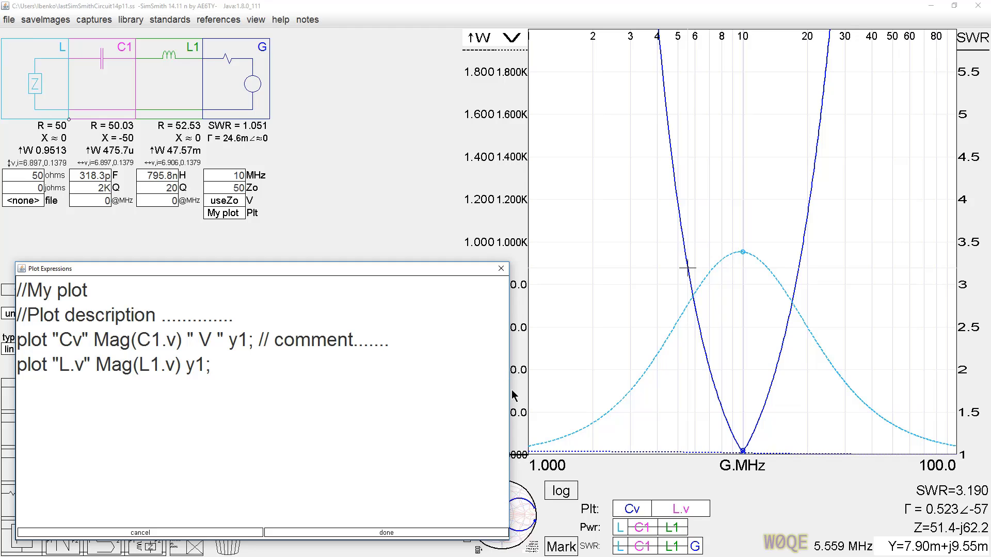
pyautogui.moveTo(514, 396); pyautogui.dragTo(421, 385)
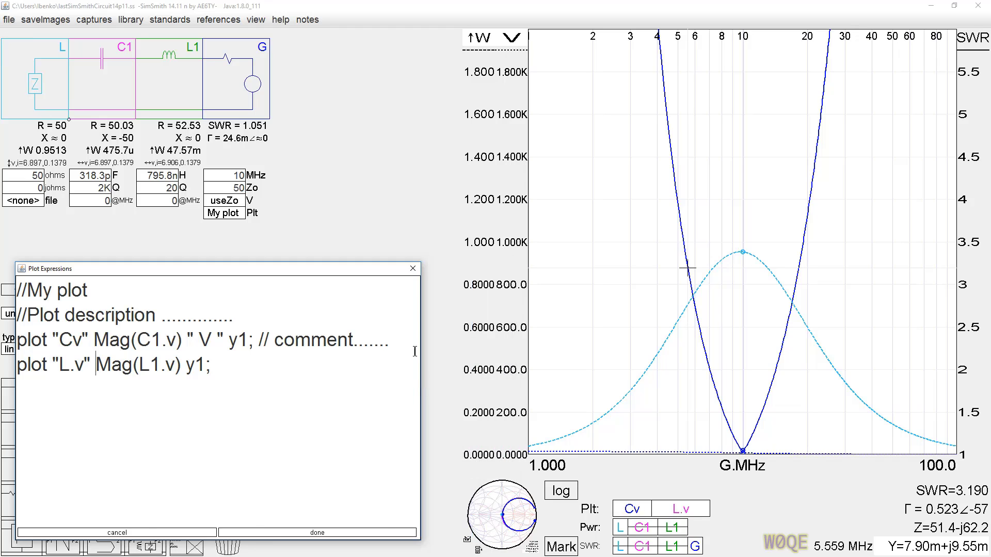
# - Close the Plot Expressions dialog to reveal the Cv and L.v curves over 1–100 MHz
pyautogui.click(413, 269)
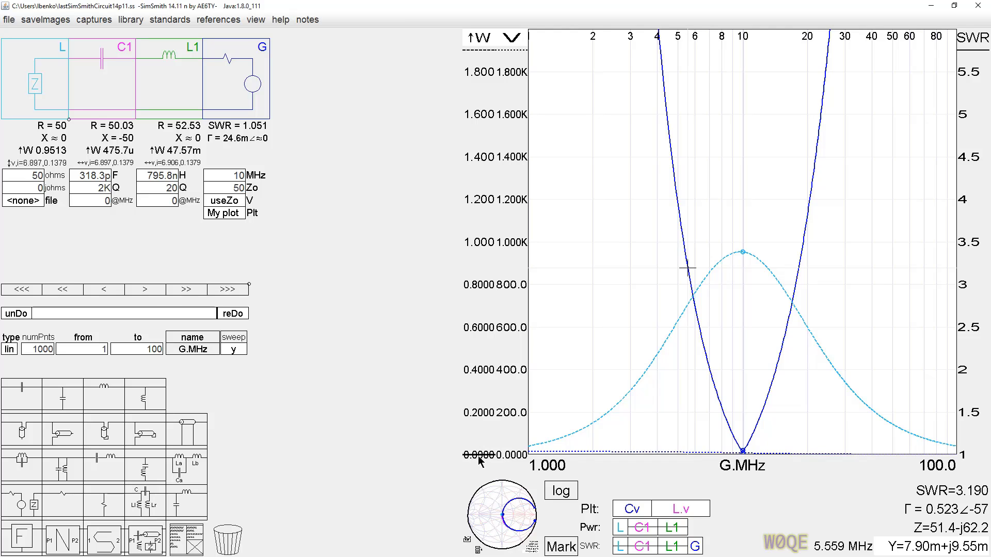
# - Zoom the left power axis and offset it so the dashed power curve rises
pyautogui.scroll(2, 481, 461)
pyautogui.scroll(-2, 481, 461)
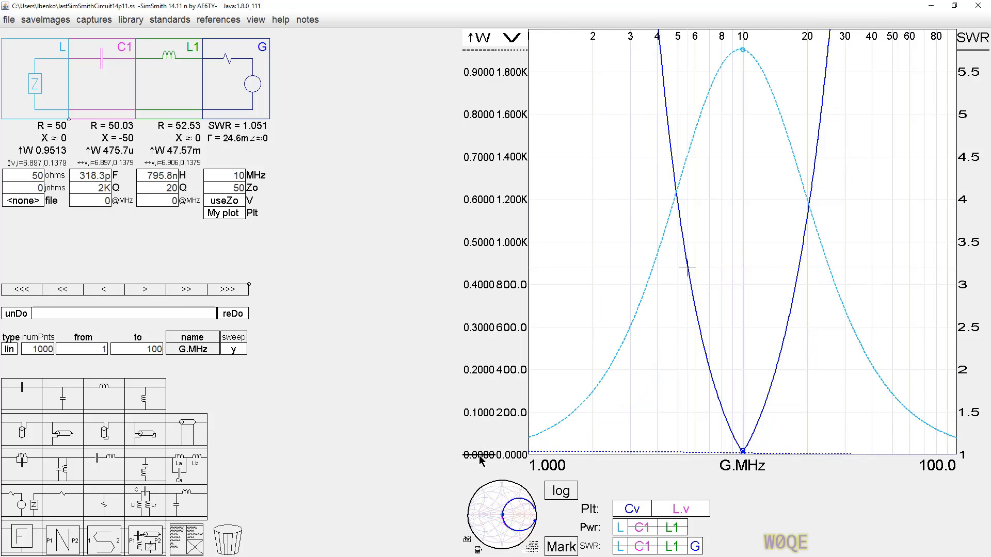
pyautogui.scroll(3, 473, 400)
pyautogui.scroll(-3, 473, 401)
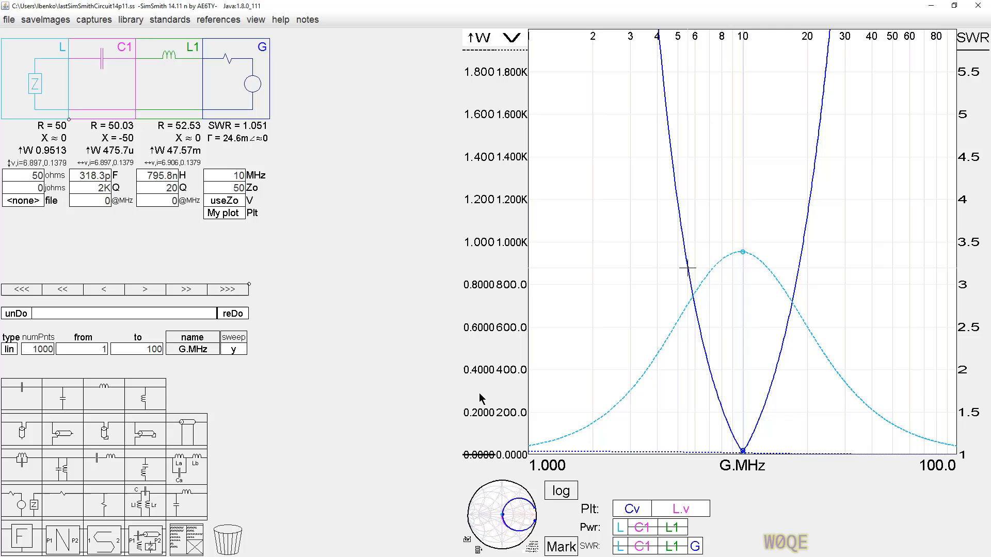
pyautogui.scroll(1, 482, 399)
pyautogui.scroll(1, 480, 397)
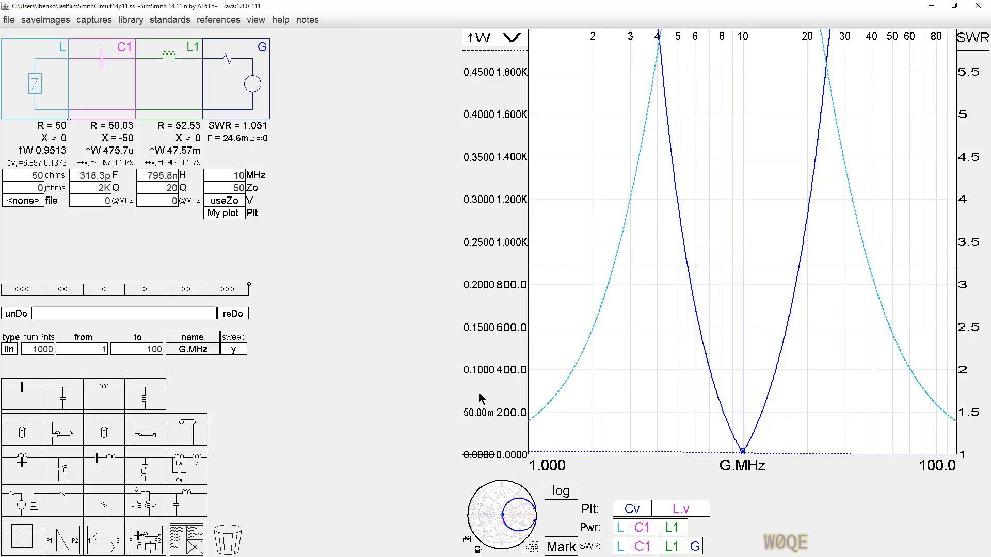
pyautogui.scroll(1, 480, 398)
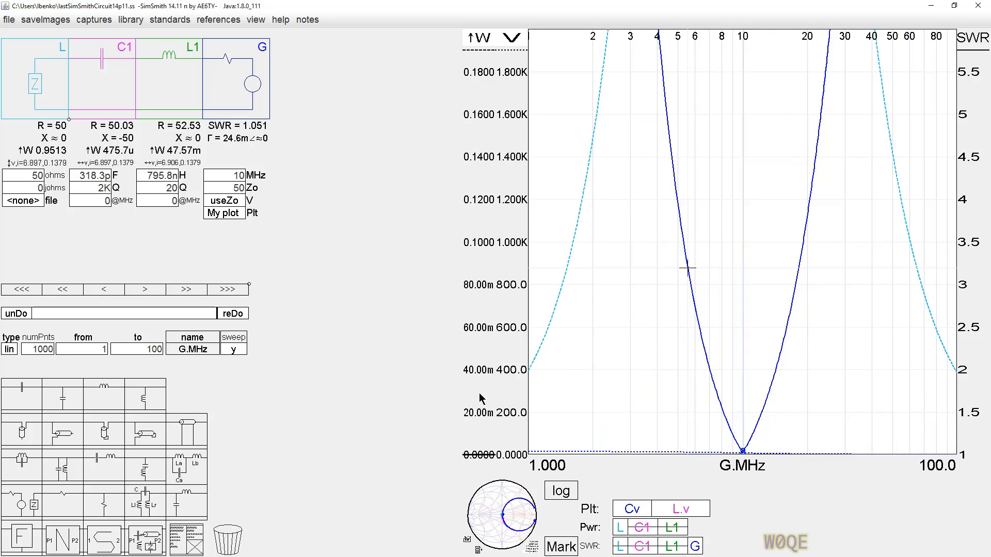
pyautogui.scroll(-1, 481, 399)
pyautogui.scroll(-1, 483, 398)
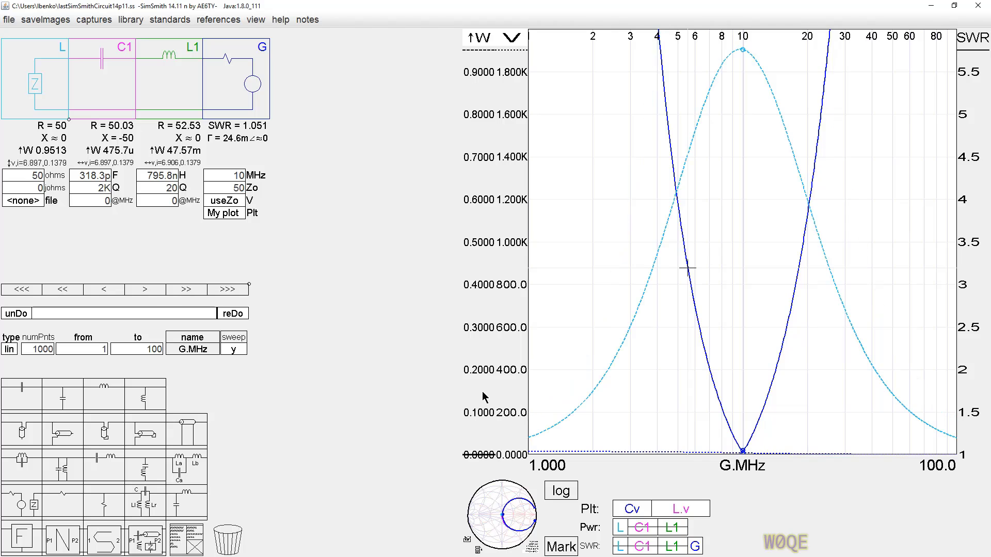
pyautogui.scroll(-2, 483, 397)
pyautogui.scroll(-4, 483, 397)
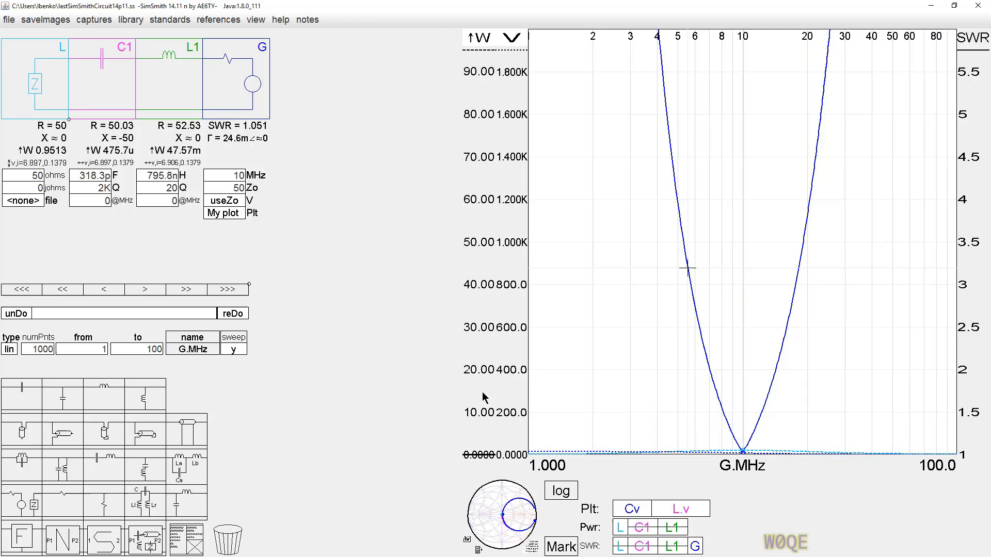
pyautogui.scroll(-3, 482, 393)
pyautogui.scroll(1, 483, 395)
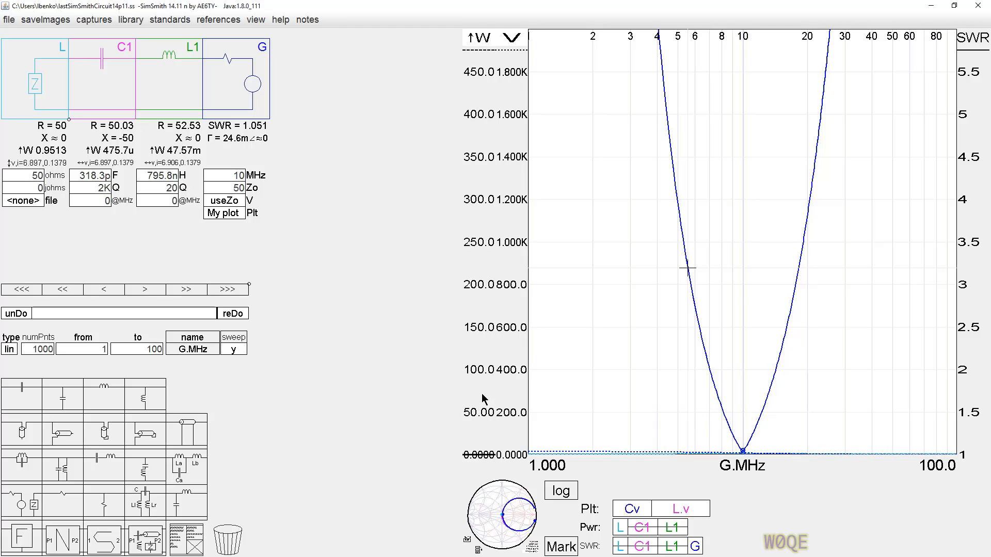
pyautogui.scroll(6, 484, 399)
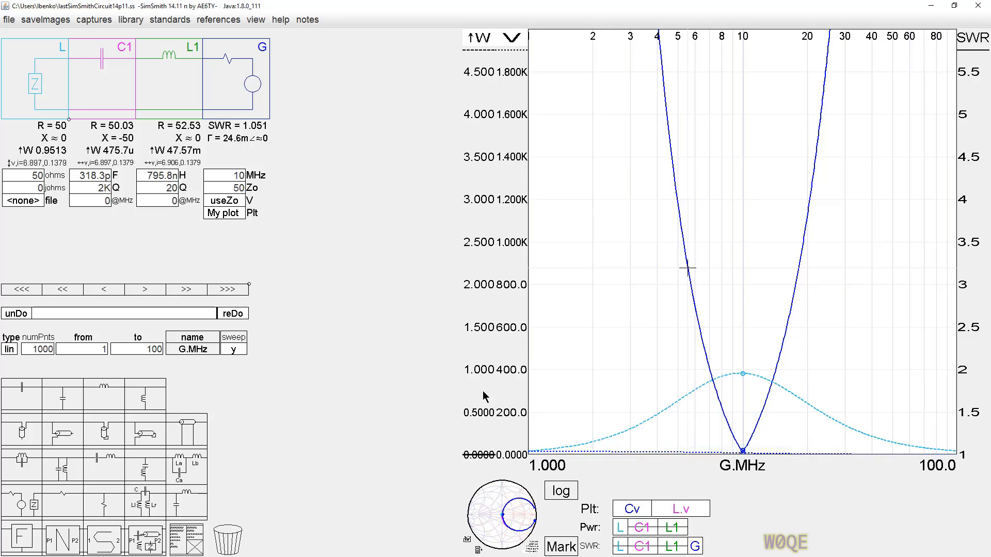
pyautogui.scroll(1, 485, 396)
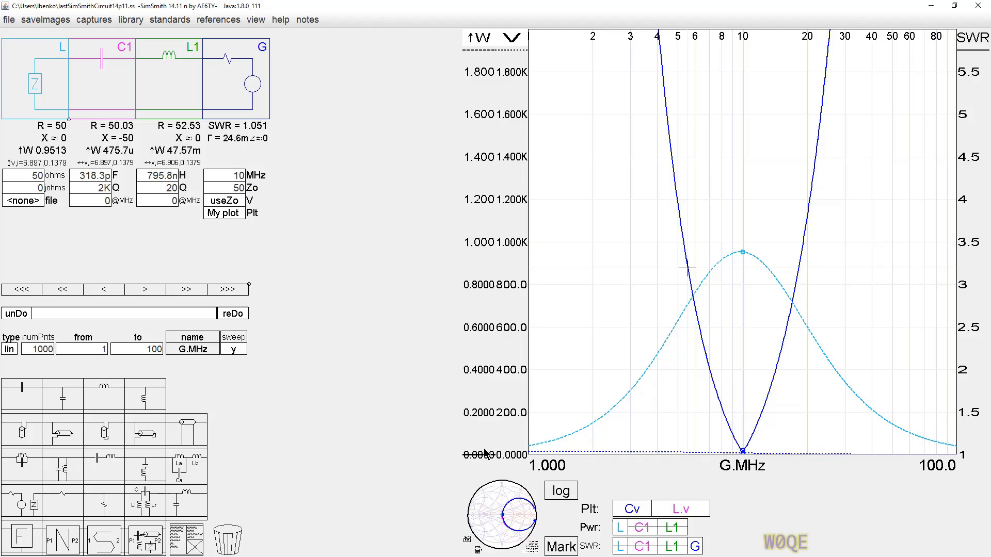
pyautogui.moveTo(475, 461); pyautogui.dragTo(480, 329)
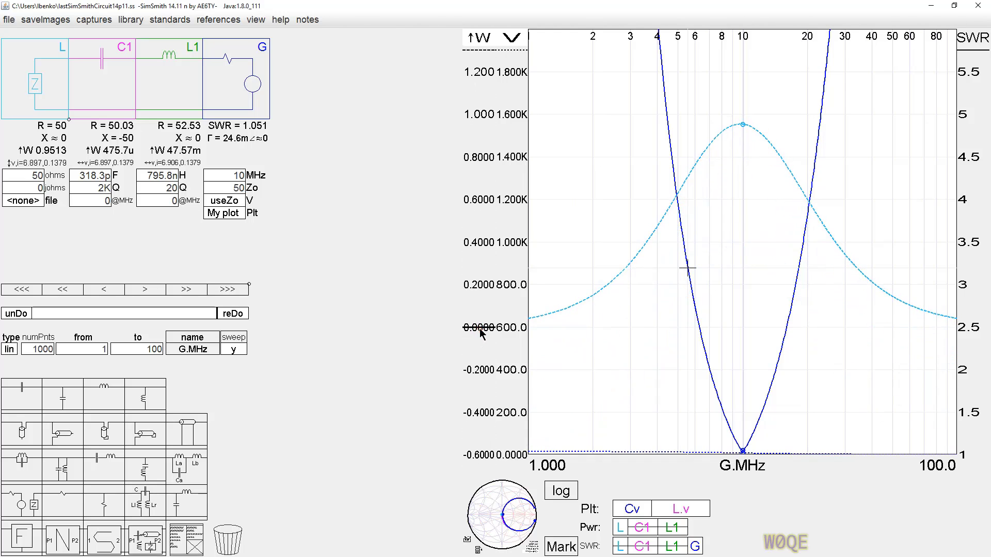
# - Fine-tune the power axis to span 0.55–1.0 W, showing the peak near 0.95 at 10 MHz
pyautogui.scroll(2, 479, 297)
pyautogui.scroll(-1, 479, 297)
pyautogui.scroll(-2, 473, 323)
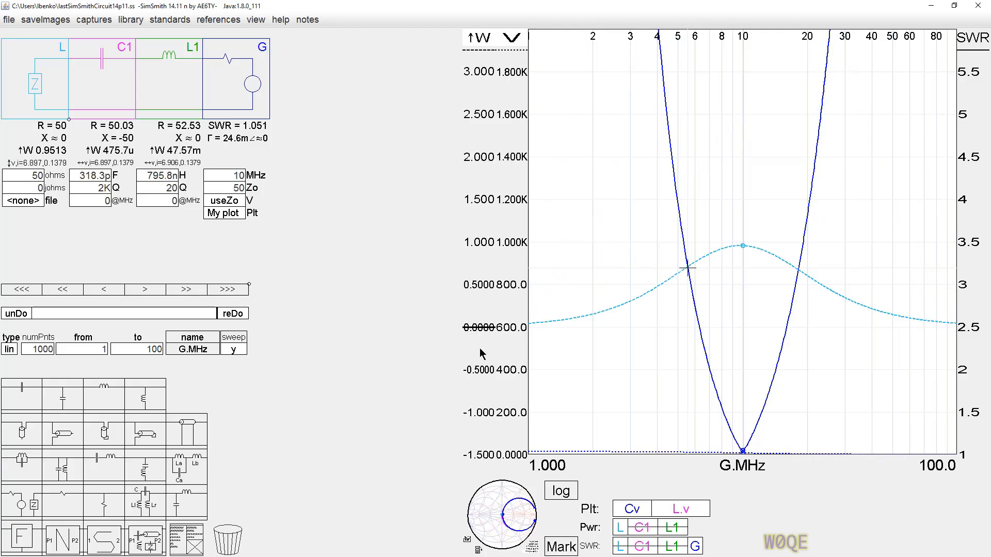
pyautogui.scroll(-1, 487, 359)
pyautogui.scroll(5, 485, 274)
pyautogui.scroll(-4, 484, 307)
pyautogui.scroll(-3, 460, 309)
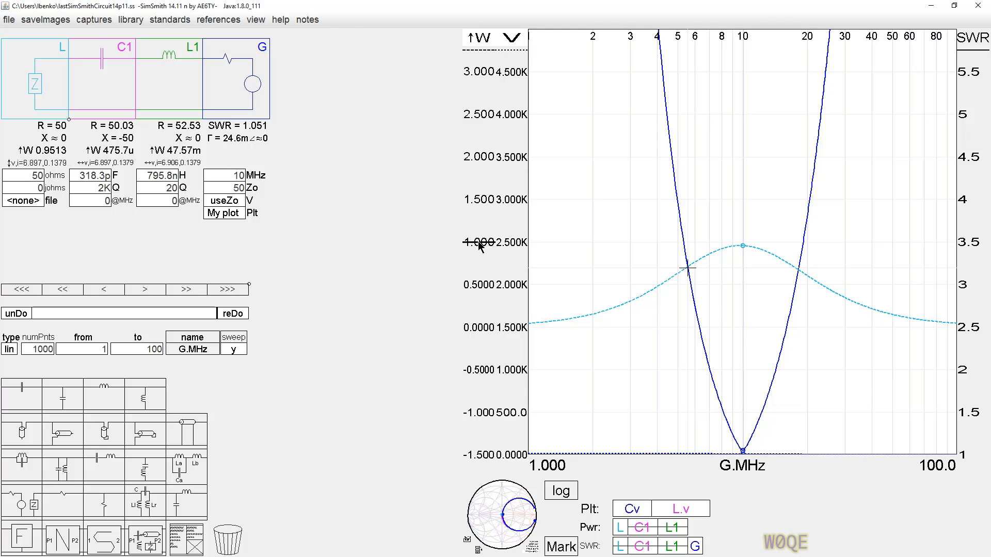
pyautogui.moveTo(479, 246); pyautogui.dragTo(477, 284)
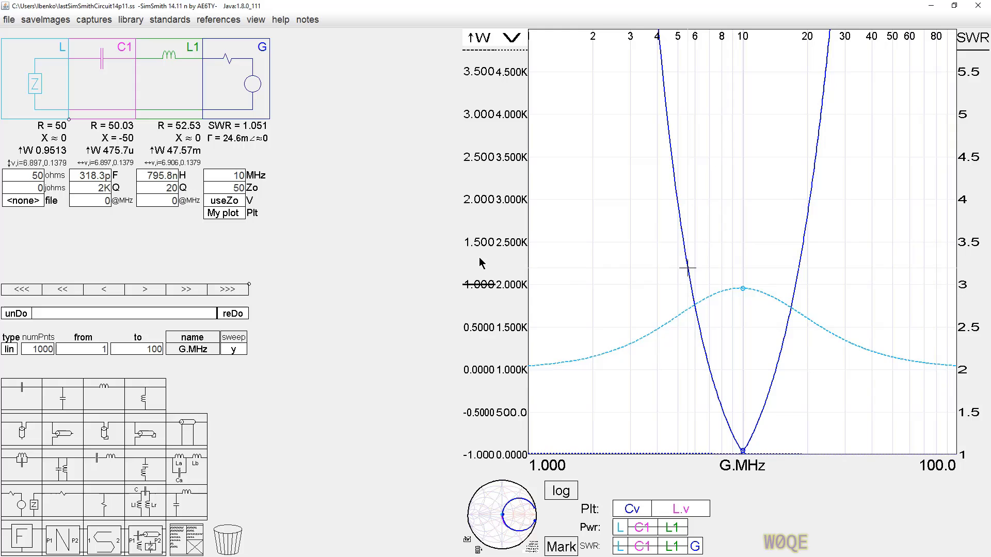
pyautogui.scroll(5, 479, 263)
pyautogui.scroll(-7, 479, 263)
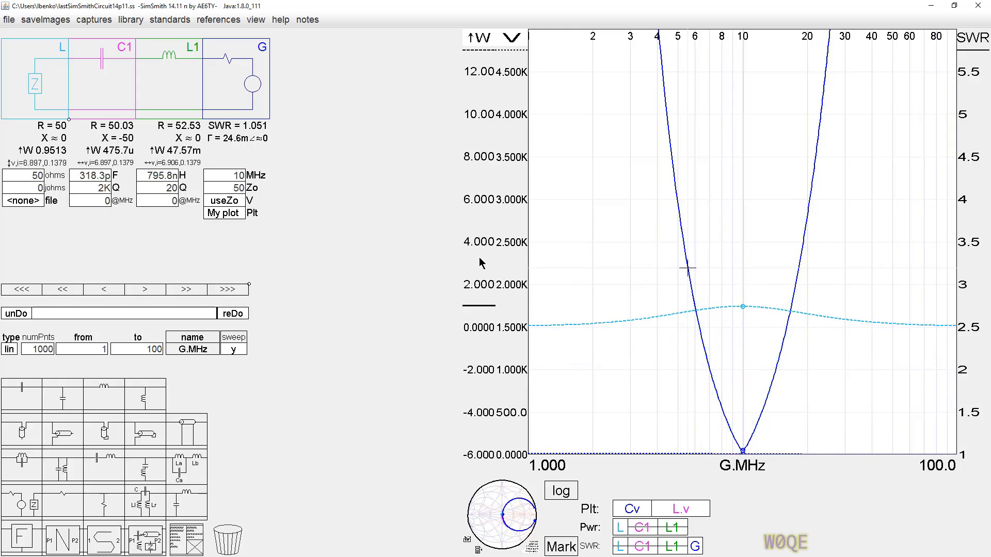
pyautogui.scroll(-2, 479, 264)
pyautogui.scroll(7, 479, 263)
pyautogui.scroll(-2, 479, 263)
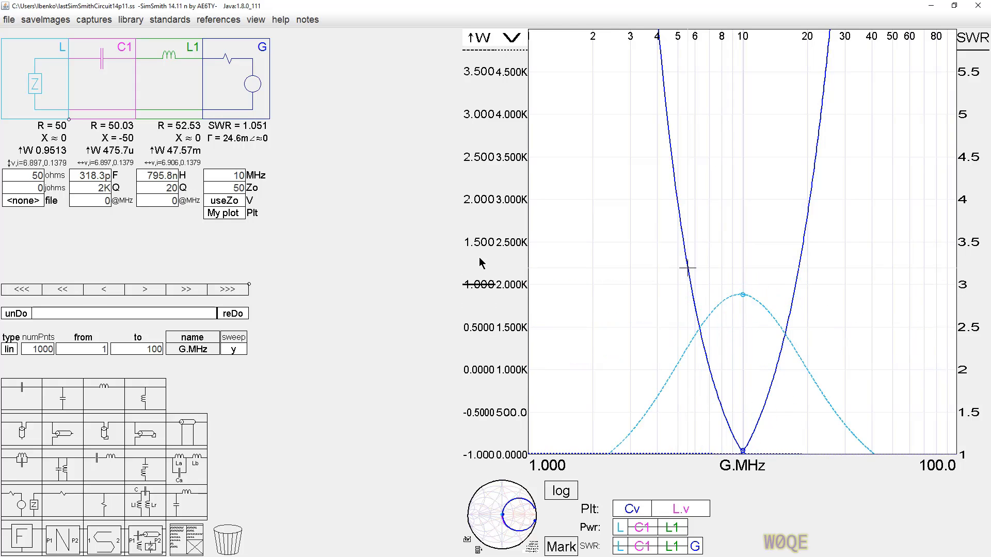
pyautogui.scroll(-2, 479, 263)
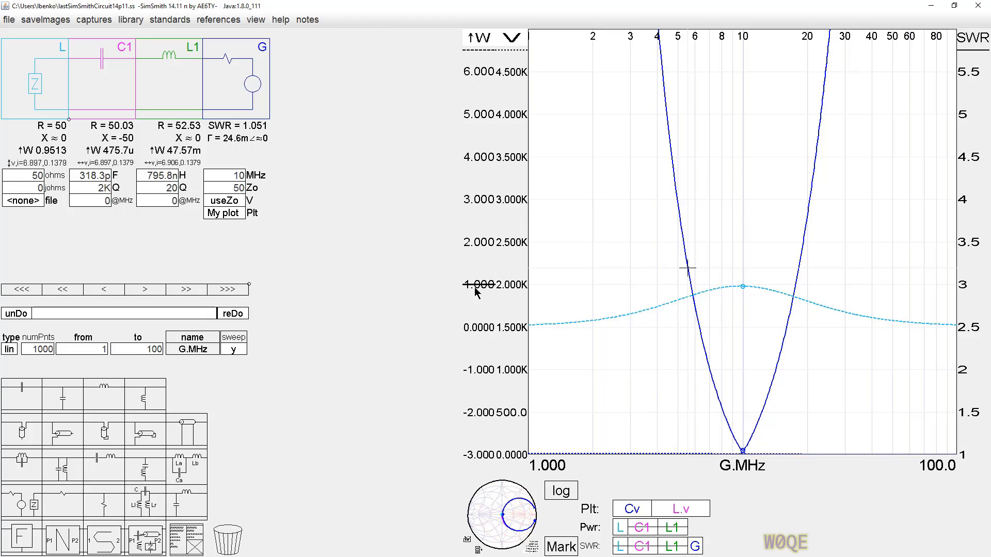
pyautogui.scroll(4, 479, 292)
pyautogui.scroll(5, 479, 237)
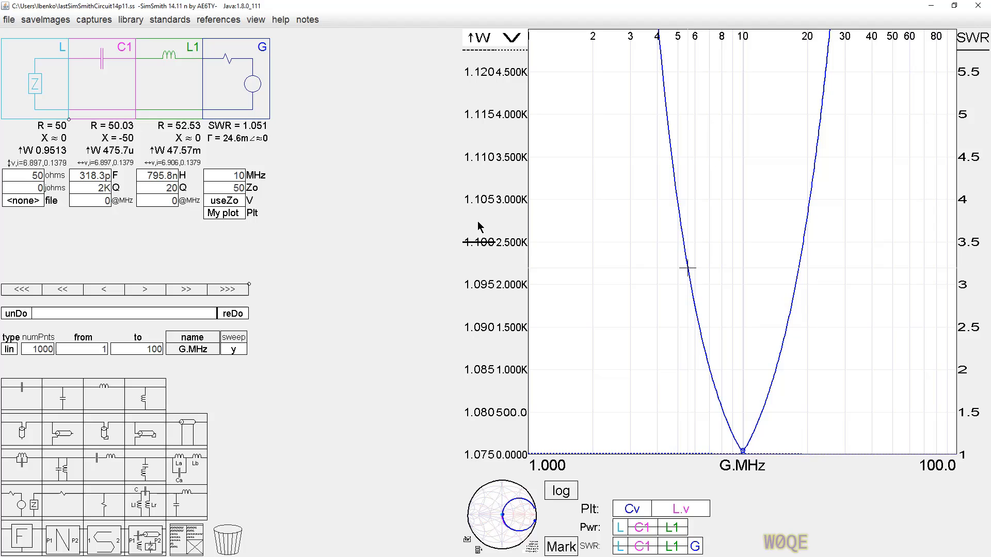
pyautogui.scroll(-4, 480, 284)
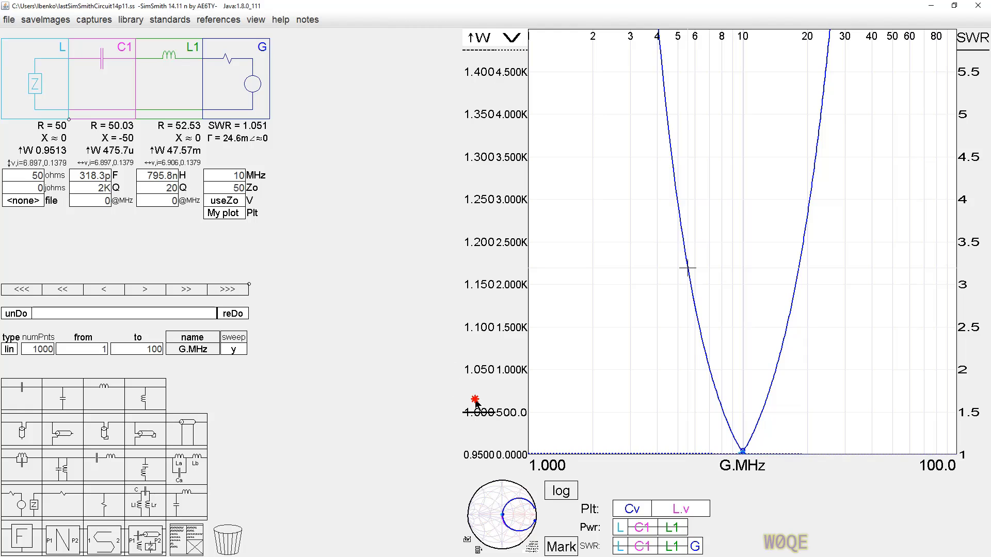
pyautogui.moveTo(471, 395)
pyautogui.mouseDown()
pyautogui.moveTo(478, 281)
pyautogui.moveTo(481, 408)
pyautogui.moveTo(473, 274)
pyautogui.moveTo(479, 429)
pyautogui.moveTo(478, 382)
pyautogui.mouseUp()
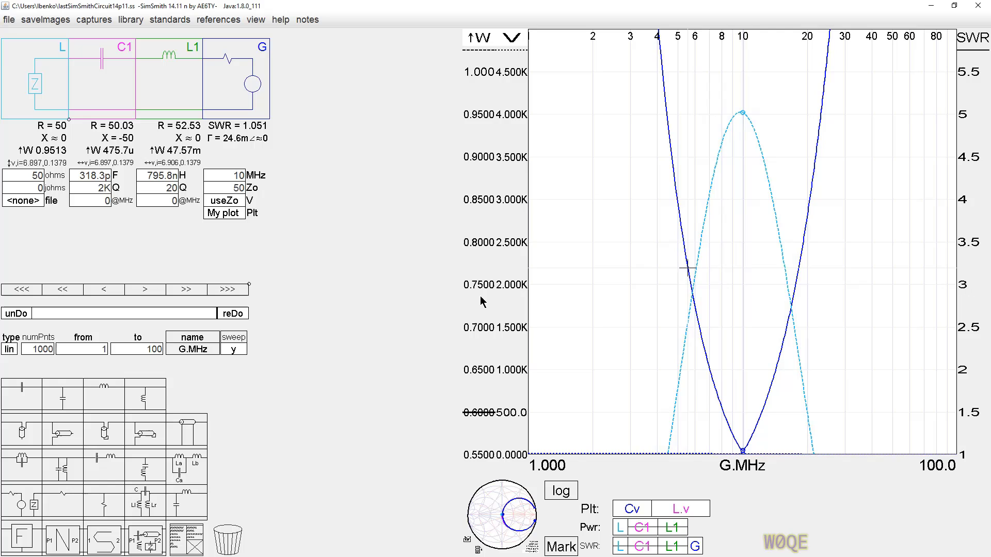
# - Reset the power axis with zero at the plot bottom and scale it to 0–1.8 W
pyautogui.click(482, 302)
pyautogui.click(480, 301)
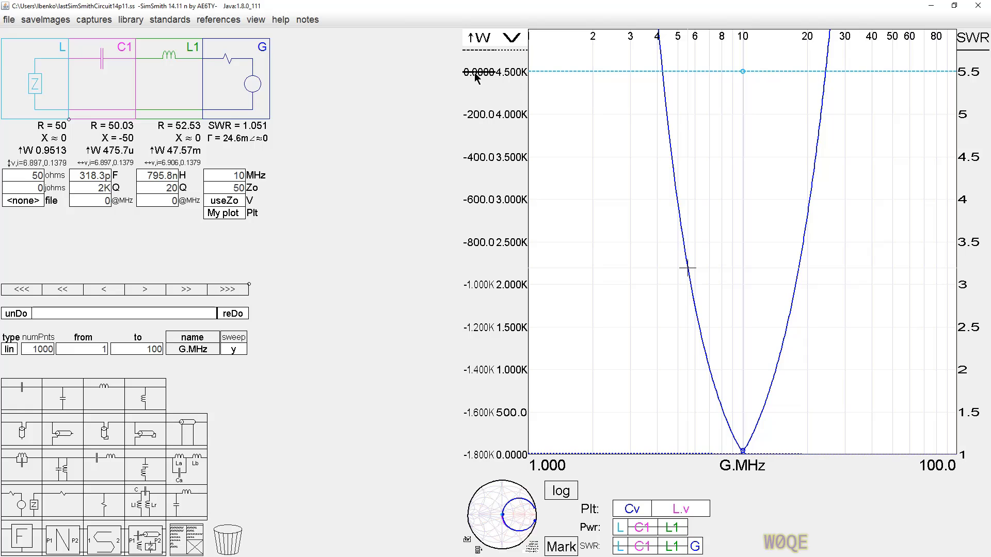
pyautogui.moveTo(477, 76); pyautogui.dragTo(473, 393)
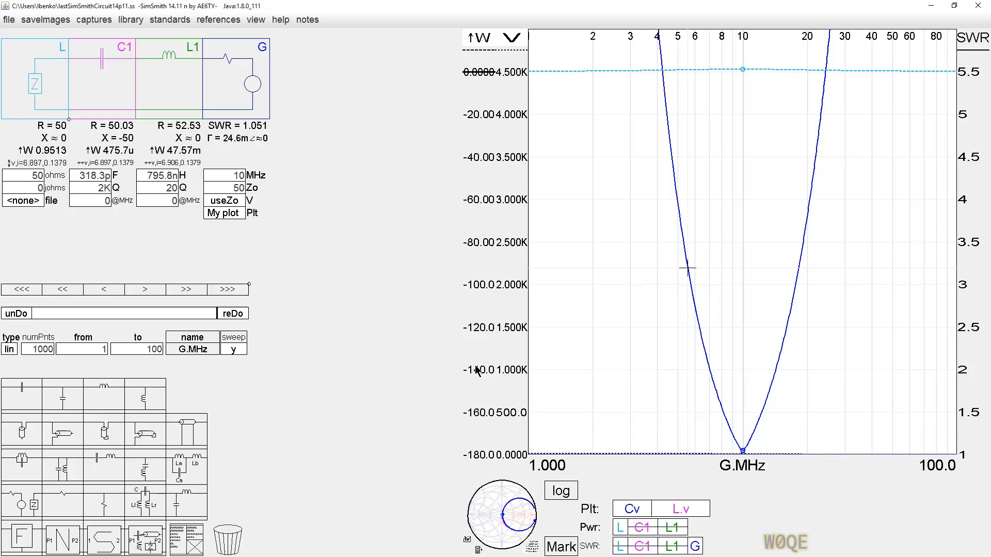
pyautogui.scroll(5, 477, 371)
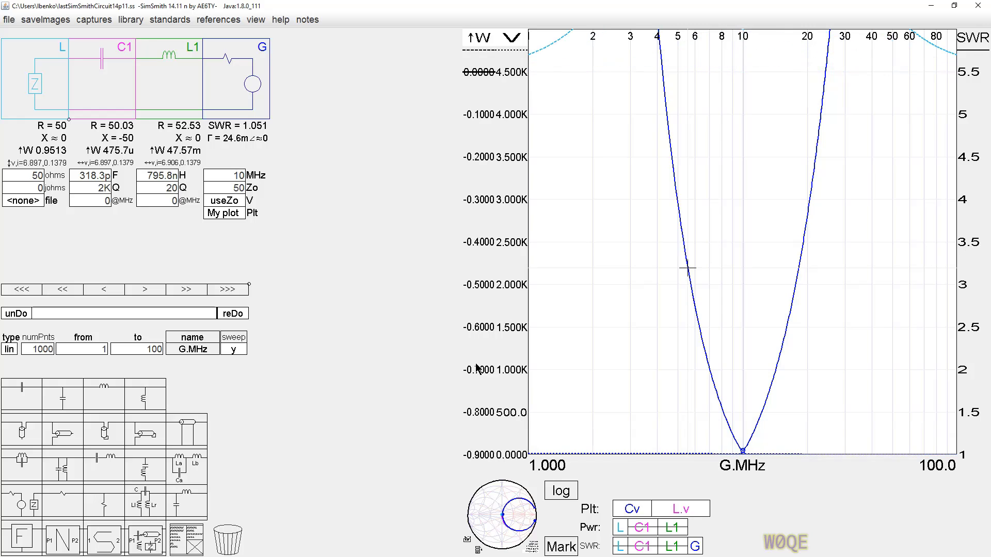
pyautogui.scroll(-7, 477, 371)
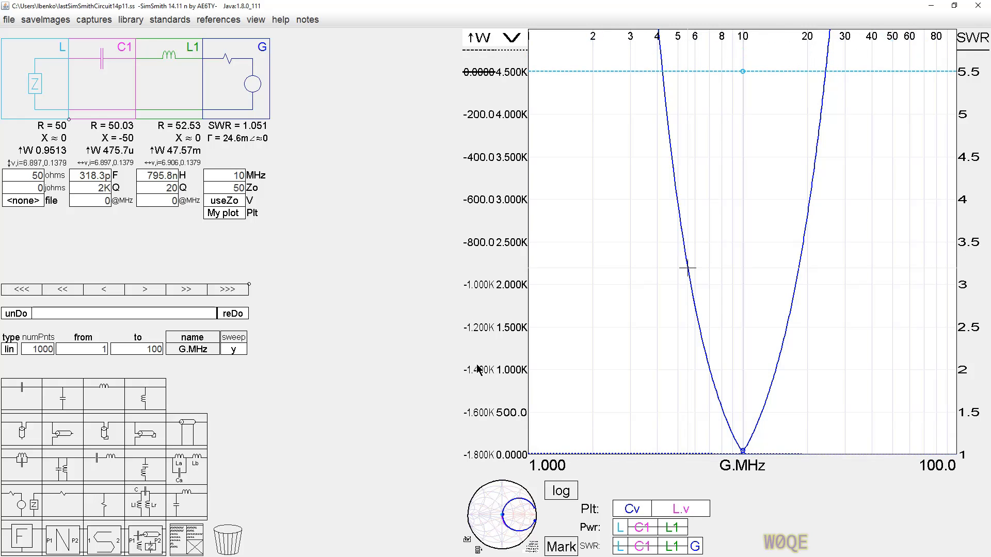
pyautogui.moveTo(480, 72)
pyautogui.mouseDown()
pyautogui.moveTo(502, 447)
pyautogui.moveTo(484, 459)
pyautogui.mouseUp()
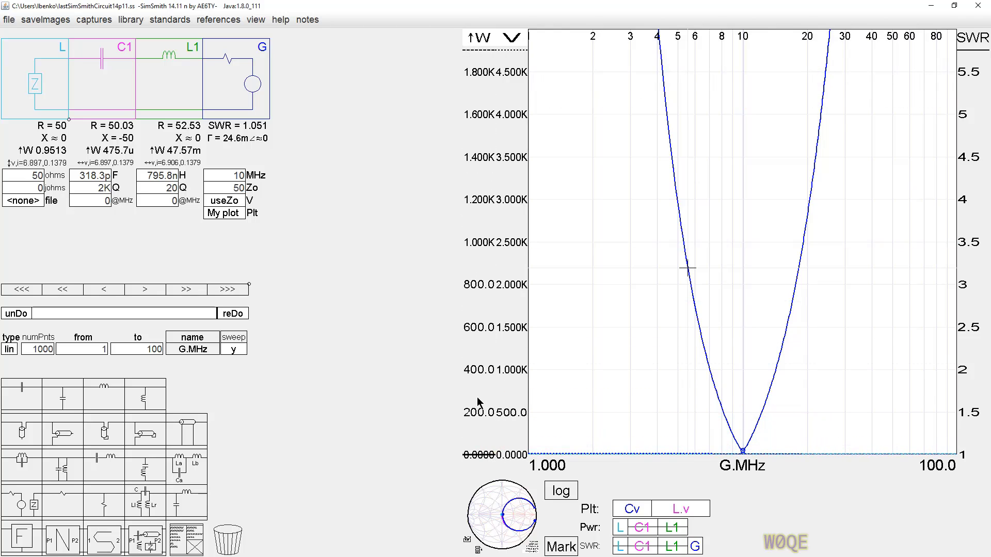
pyautogui.scroll(4, 479, 396)
pyautogui.scroll(6, 480, 395)
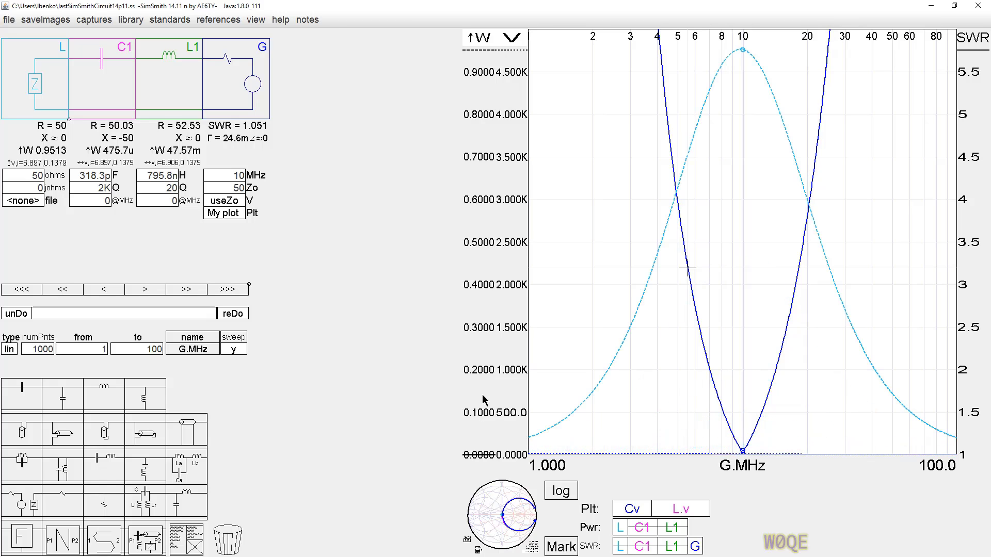
pyautogui.scroll(-3, 482, 394)
pyautogui.scroll(2, 482, 395)
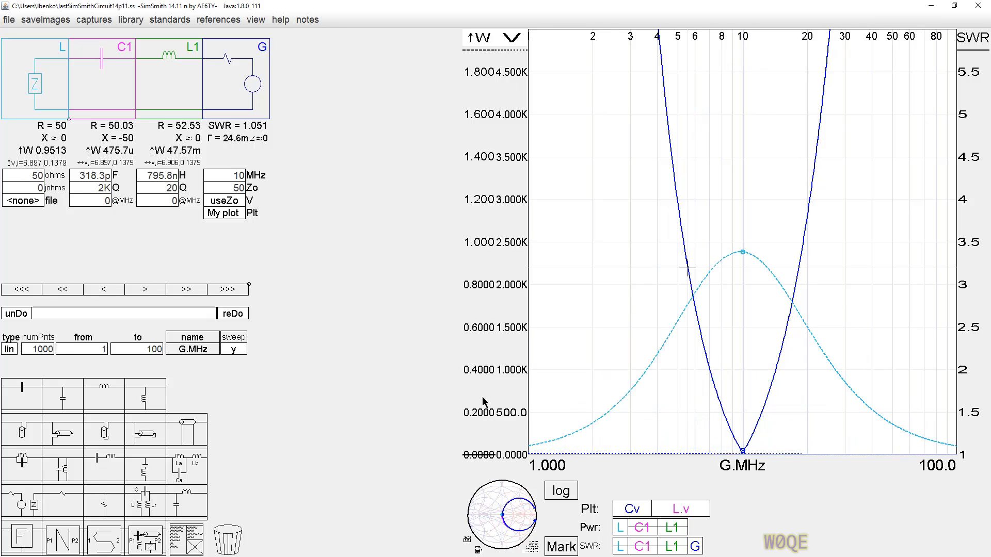
pyautogui.scroll(1, 482, 397)
pyautogui.scroll(-1, 482, 396)
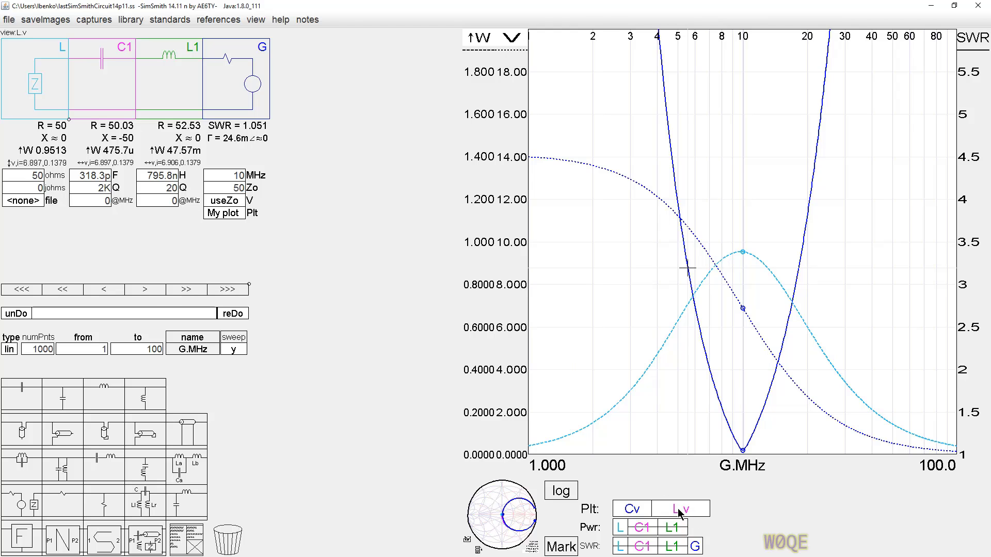
# - Insert the label Lv before Mag(L1.v) in My plot and apply the expressions
pyautogui.click(232, 213)
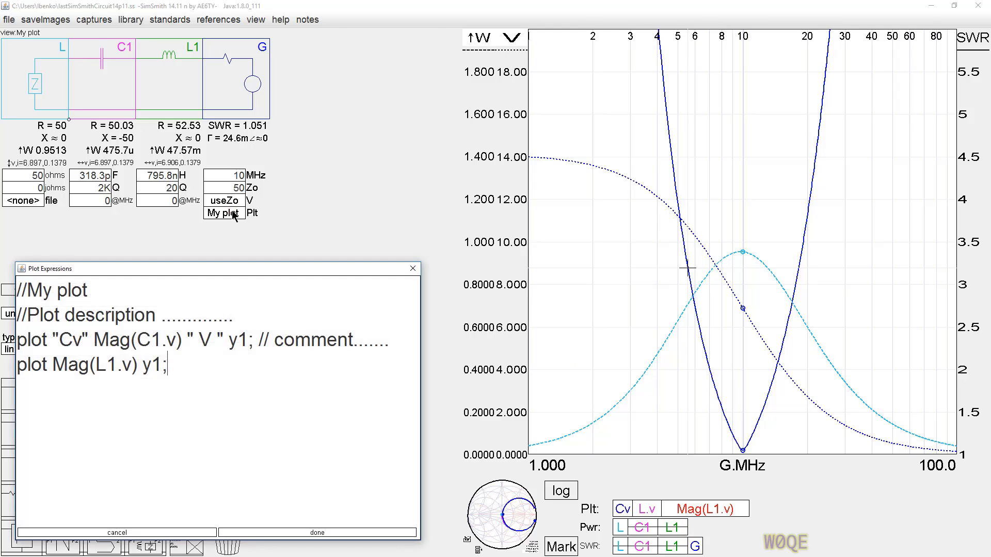
pyautogui.click(53, 365)
pyautogui.write('"')
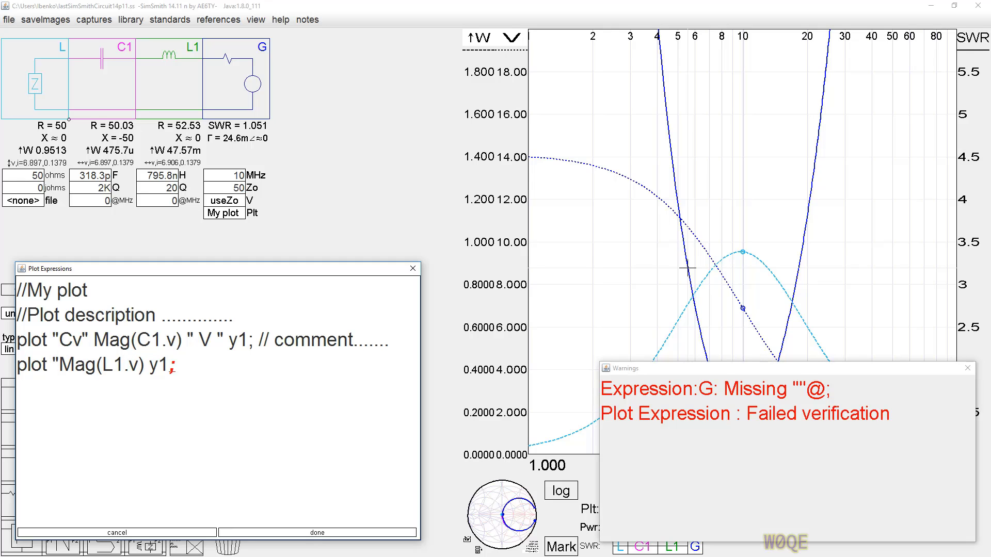
pyautogui.write('L')
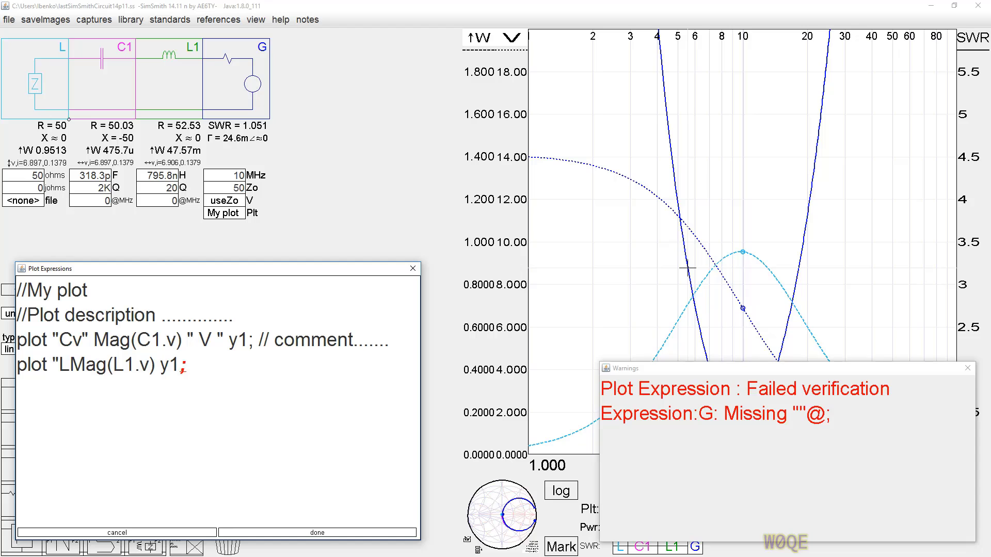
pyautogui.write('v"')
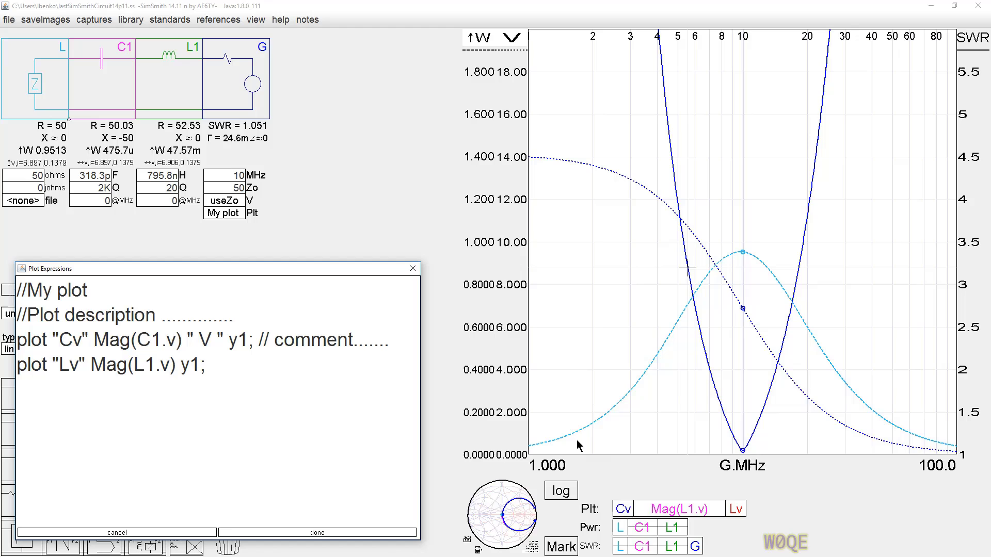
pyautogui.click(378, 532)
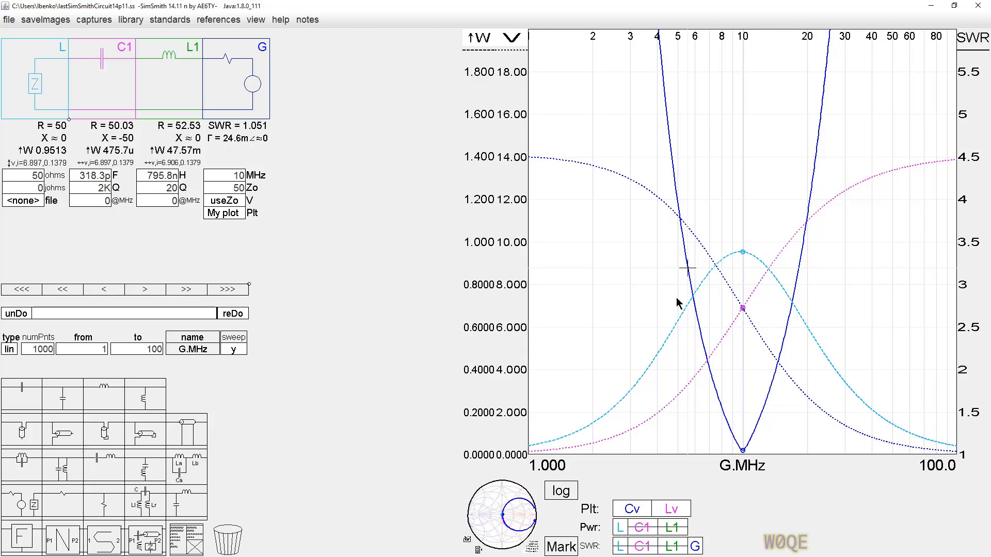
# - Place a marker on the magenta Lv curve at 10.02 MHz, reading 6.918
pyautogui.click(744, 309)
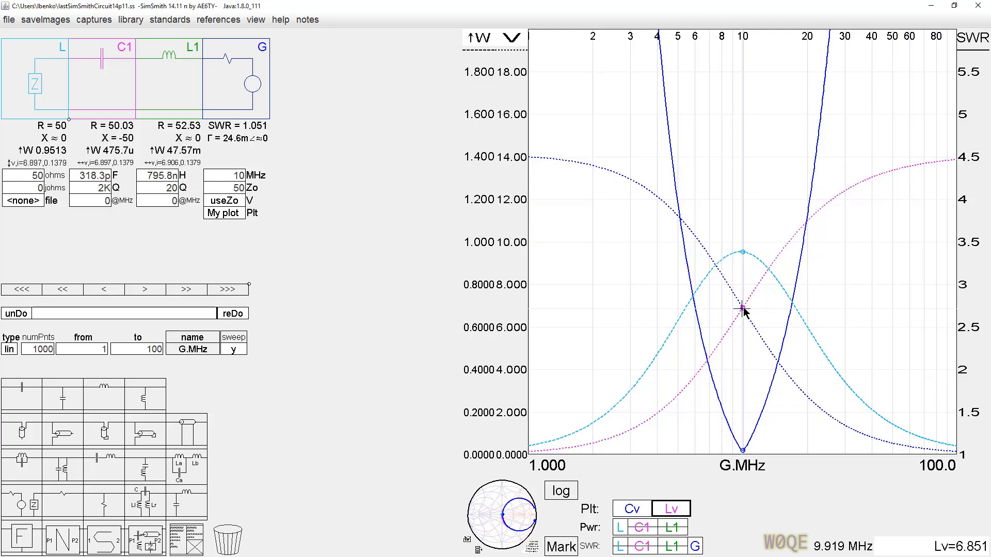
pyautogui.click(743, 308)
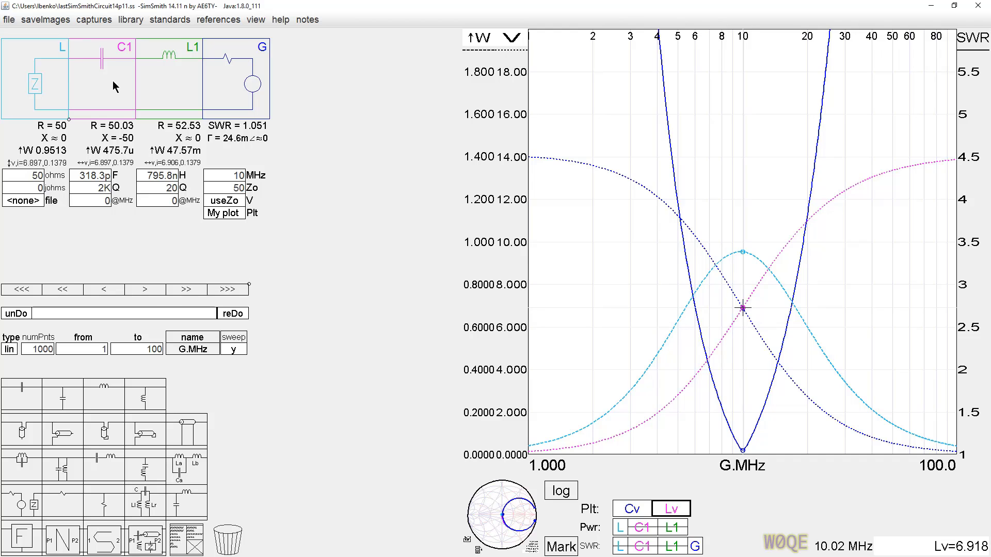
# - Add a new plot line "totv" Mag(L.V-L1.V) y1; and correct it until it verifies
pyautogui.click(231, 214)
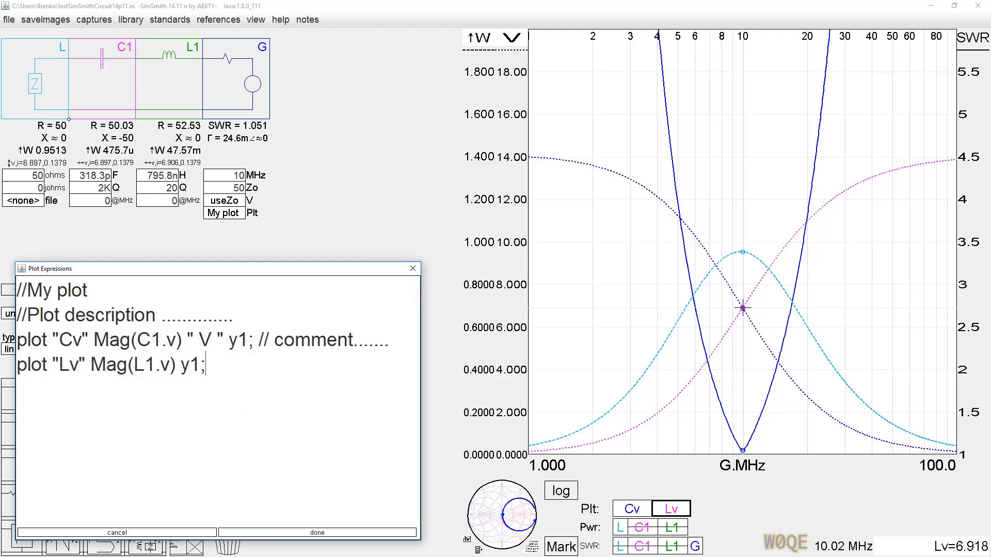
pyautogui.press('Return')
pyautogui.write('plot "')
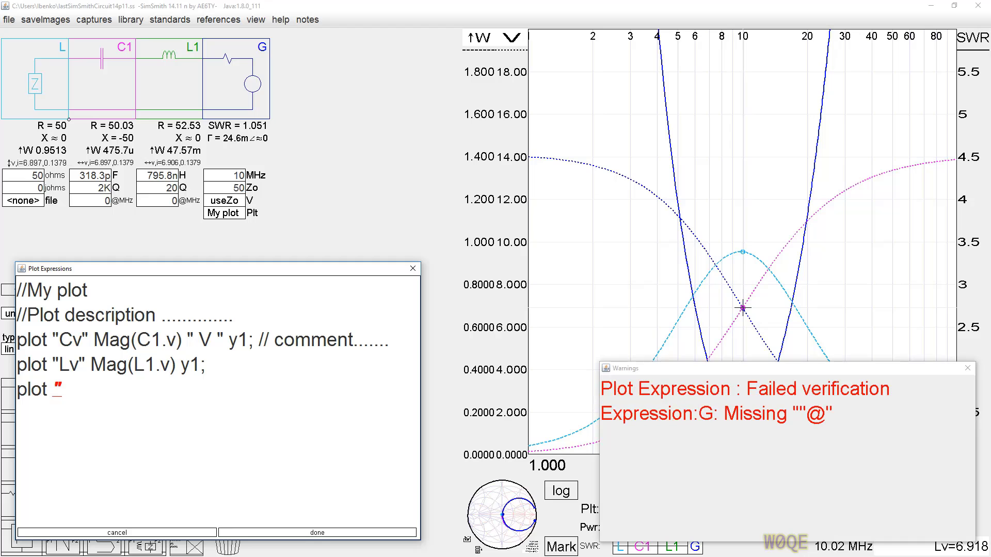
pyautogui.write('totv"')
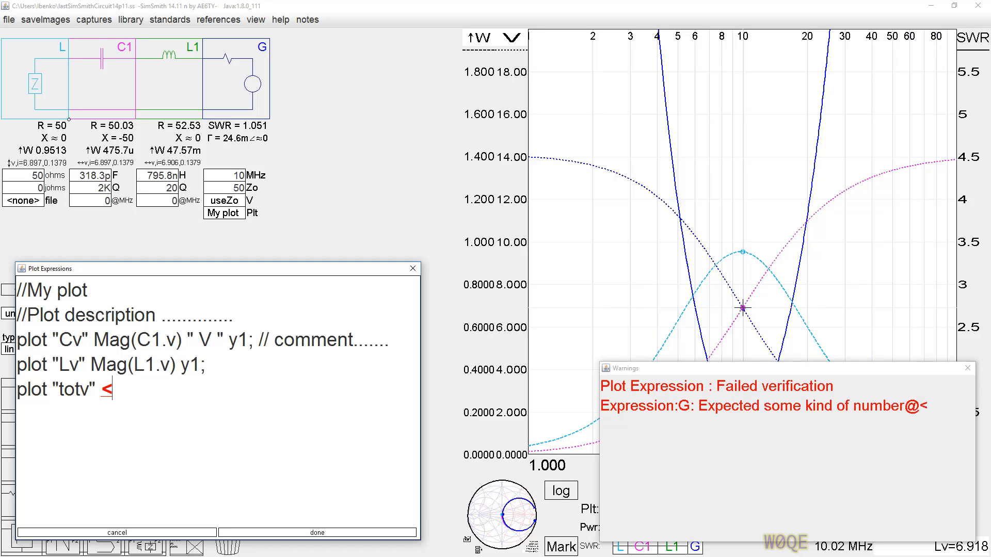
pyautogui.write(' Mag')
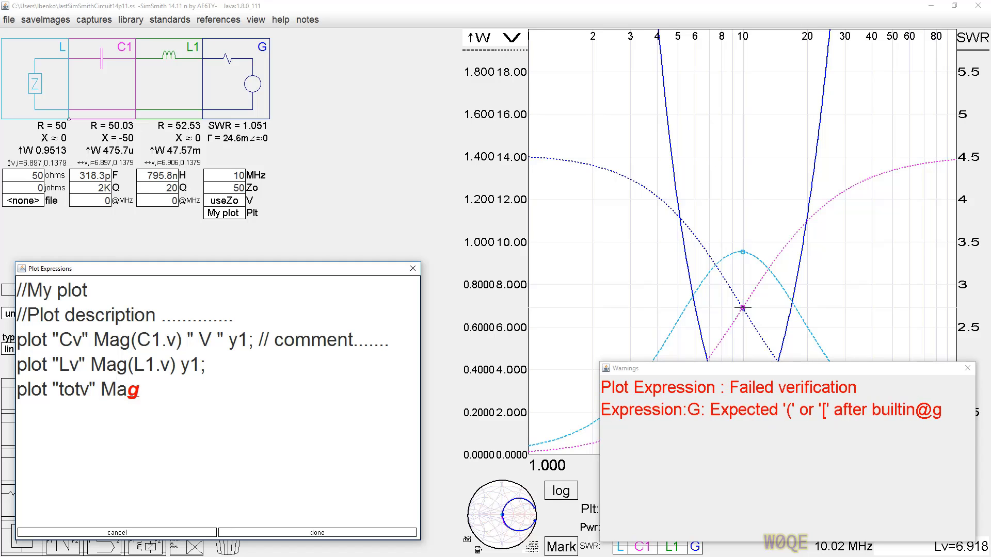
pyautogui.write('(')
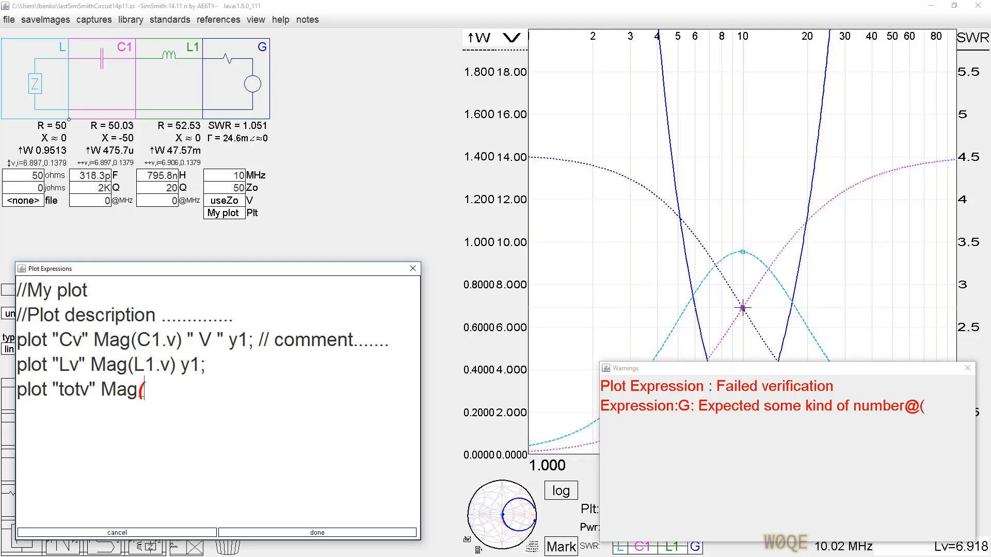
pyautogui.write('l')
pyautogui.press('BackSpace')
pyautogui.write('L')
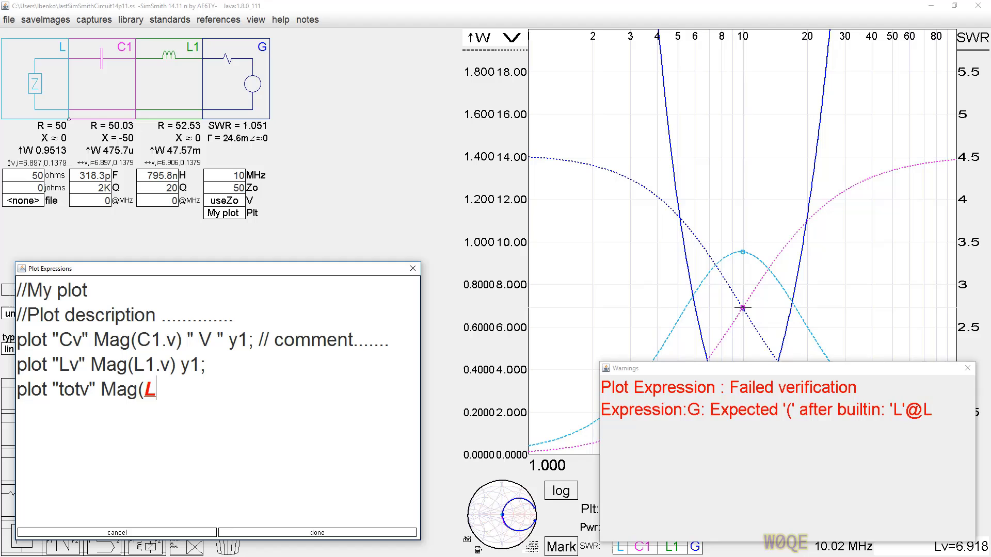
pyautogui.write('.V')
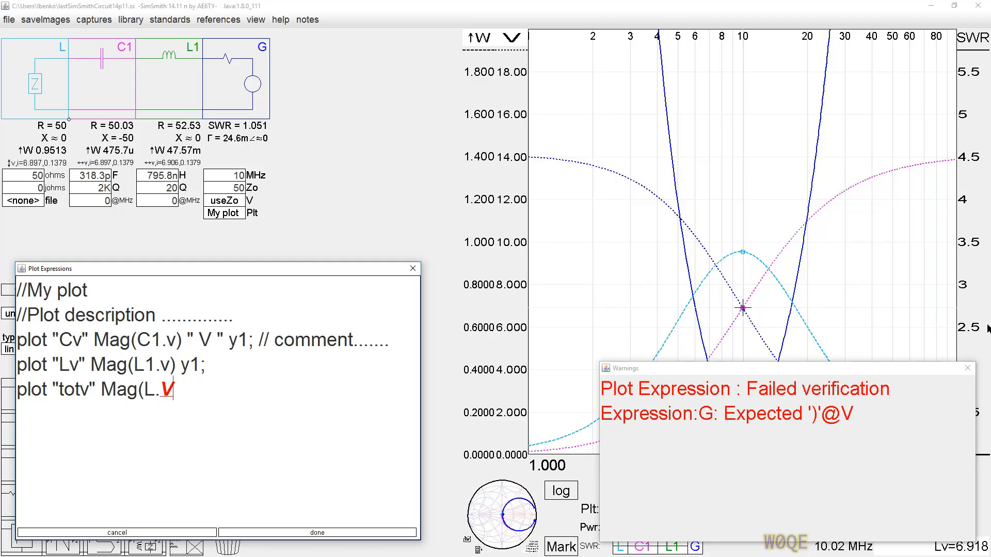
pyautogui.write('-')
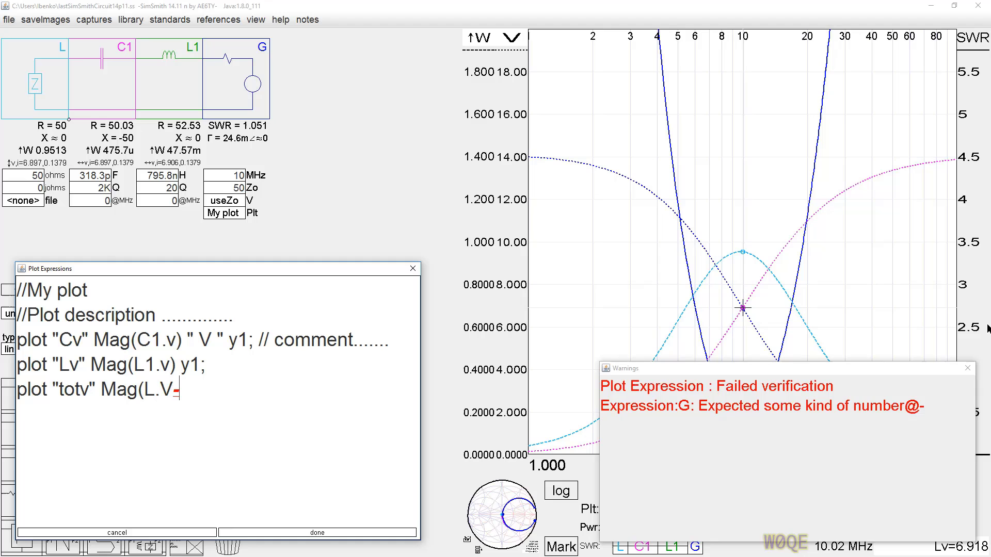
pyautogui.write('L1')
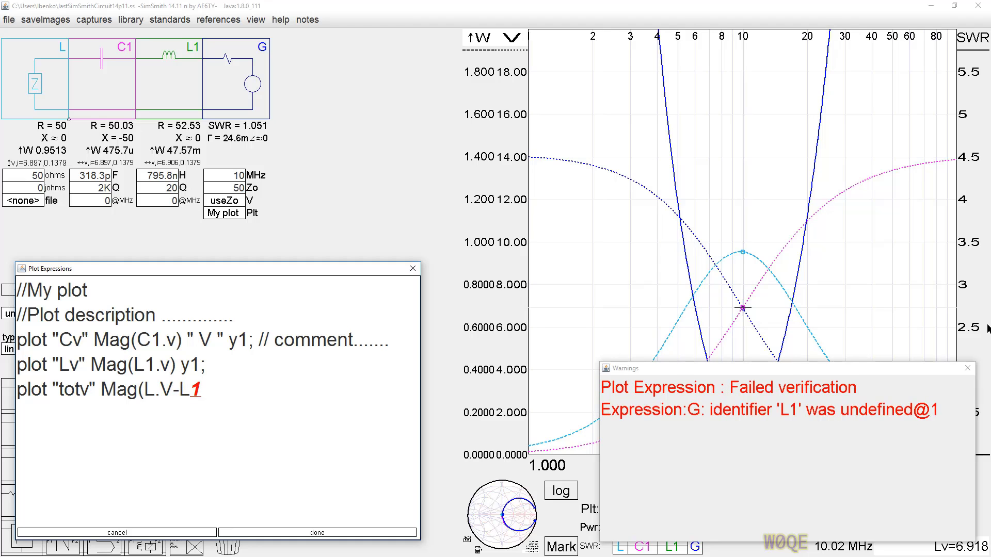
pyautogui.write('.V')
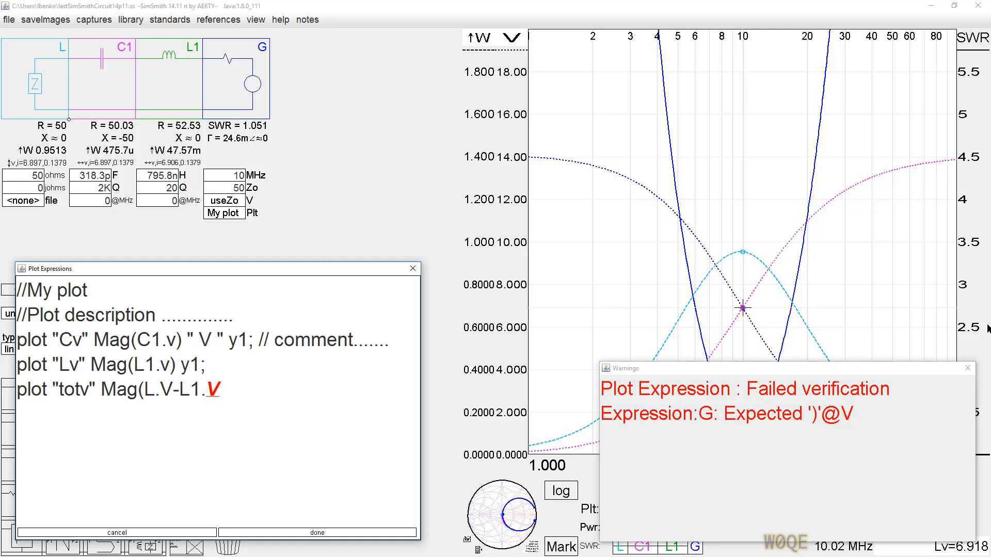
pyautogui.write(')')
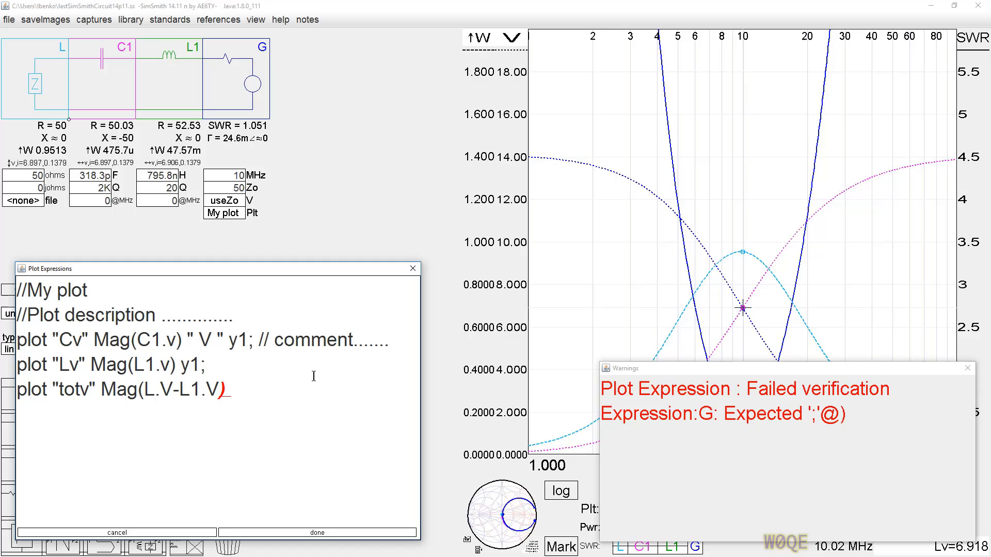
pyautogui.write(' y1"')
pyautogui.click(251, 391)
pyautogui.write(';')
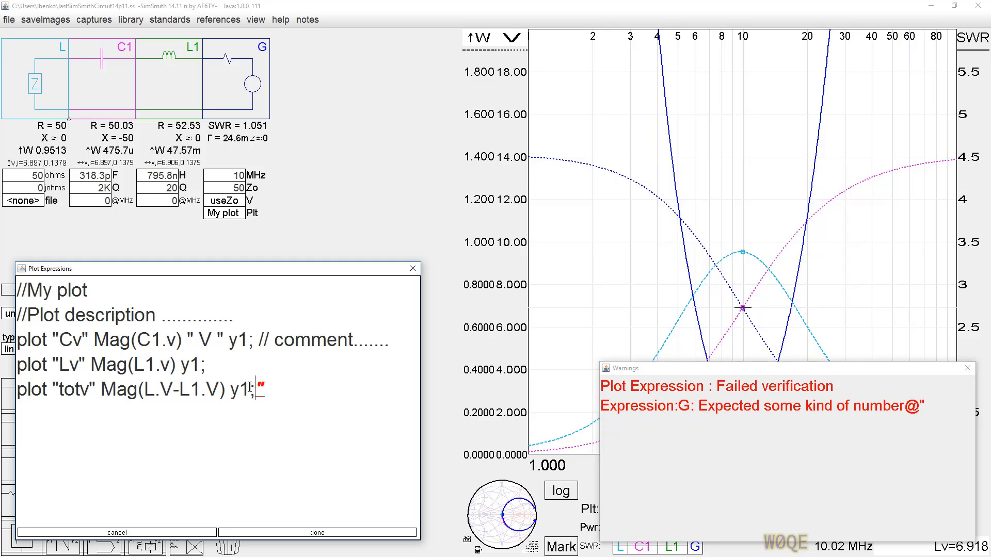
pyautogui.press('Delete')
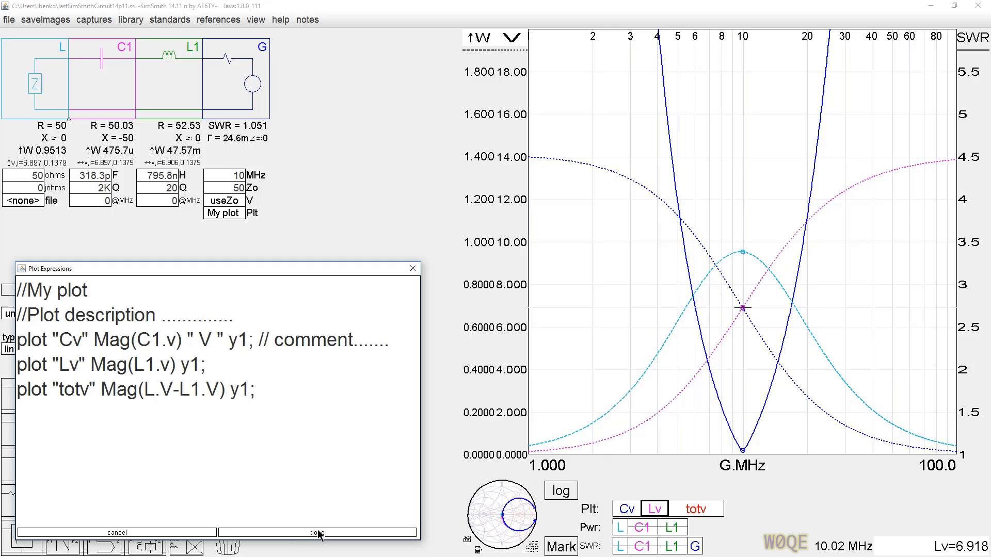
# - Apply expressions, hide Lv, Cv and SWR curves, and mark the totv dip (0.3498 at 10.02 MHz)
pyautogui.click(319, 533)
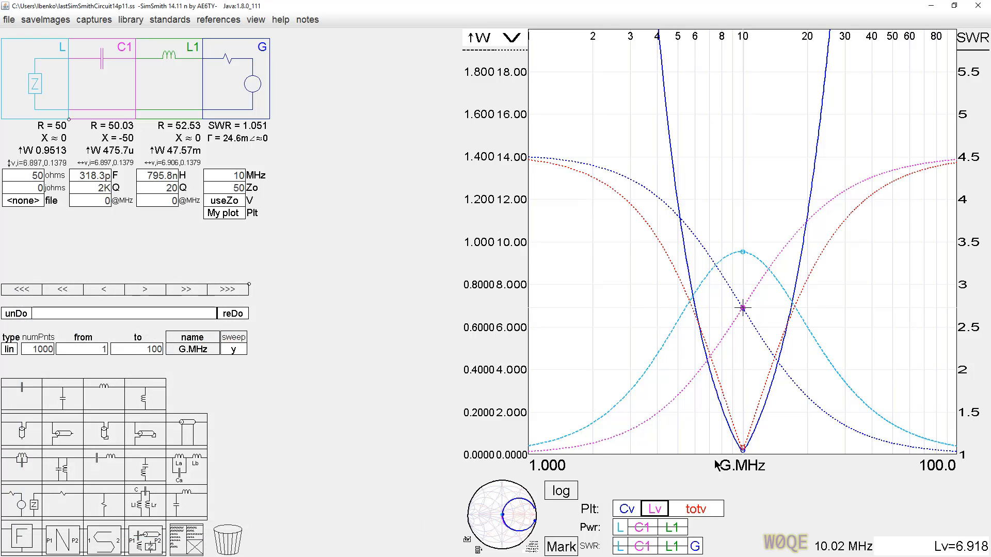
pyautogui.click(659, 510)
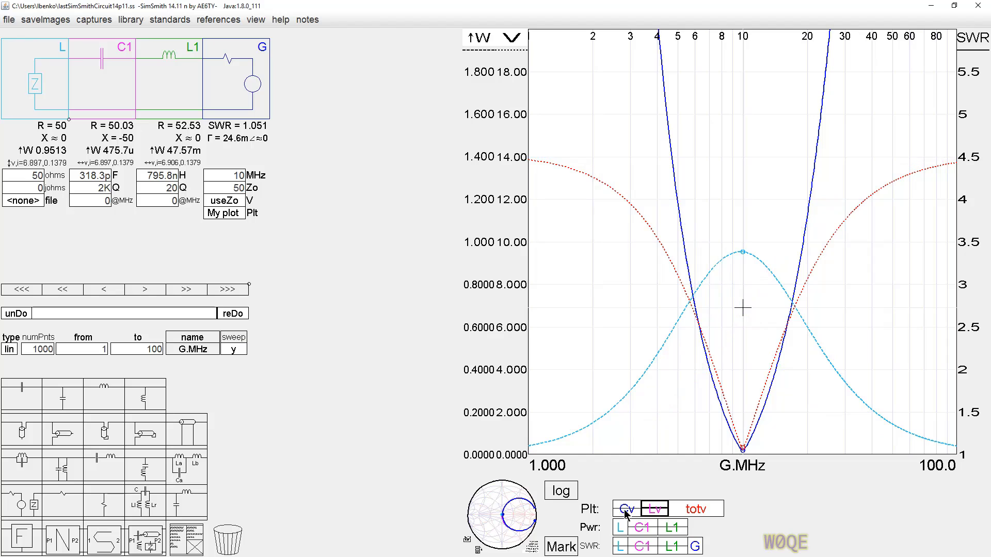
pyautogui.click(627, 510)
pyautogui.click(695, 546)
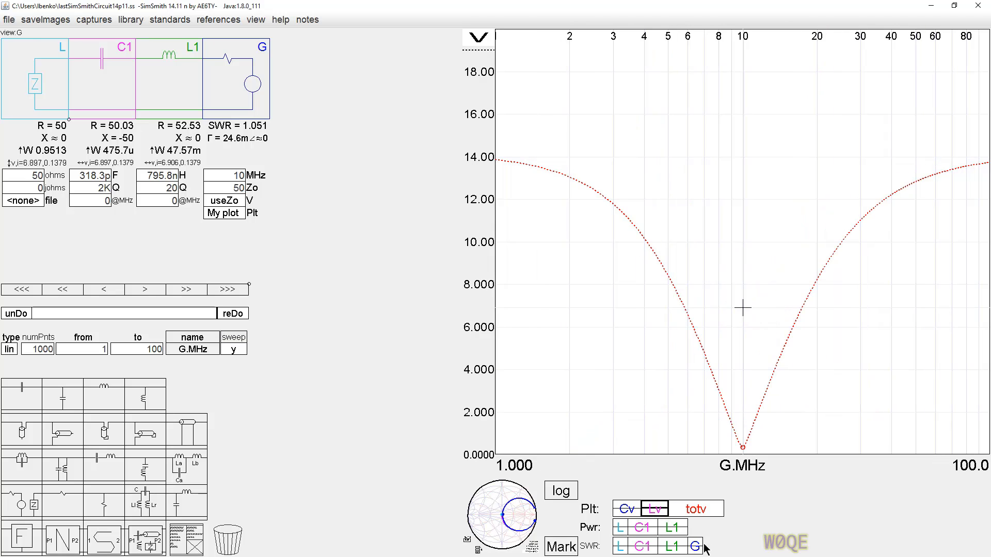
pyautogui.click(744, 449)
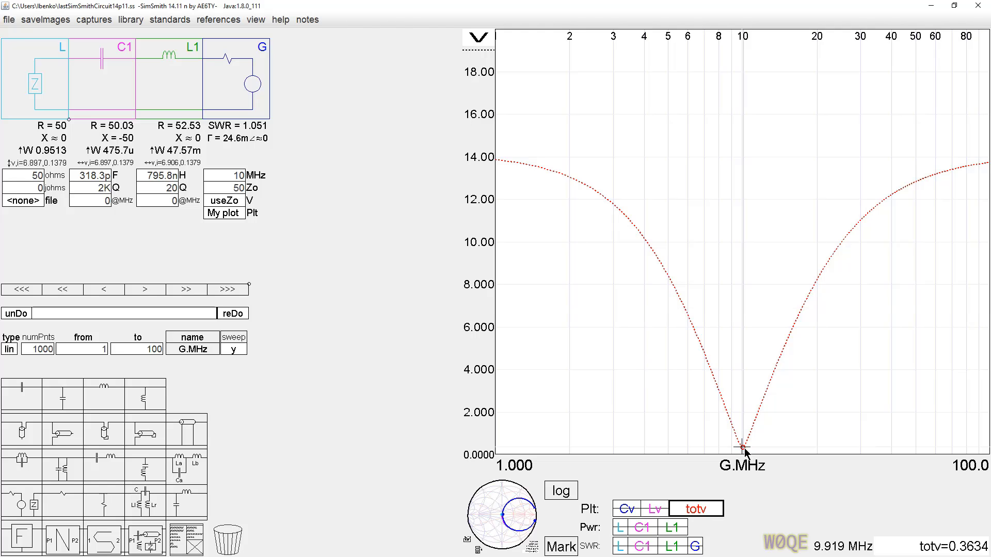
pyautogui.click(744, 450)
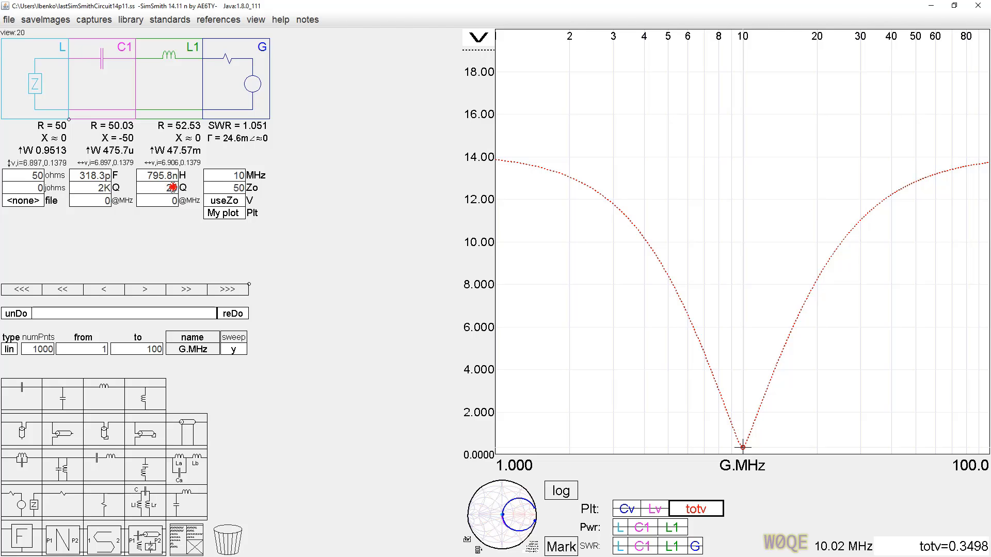
# - Raise L1's Q to 238.4 with the mouse wheel, then lower it back to 19.99
pyautogui.scroll(7, 174, 188)
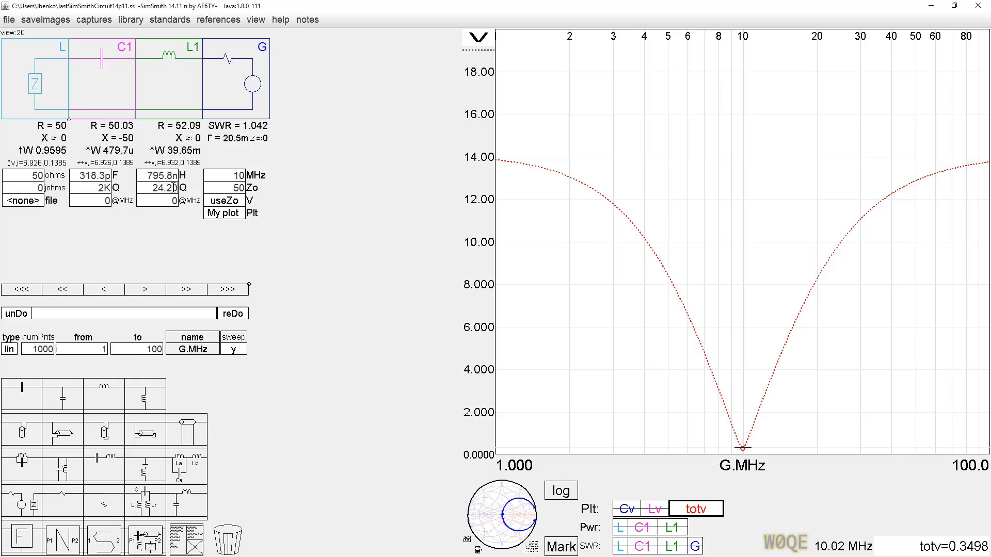
pyautogui.scroll(19, 174, 188)
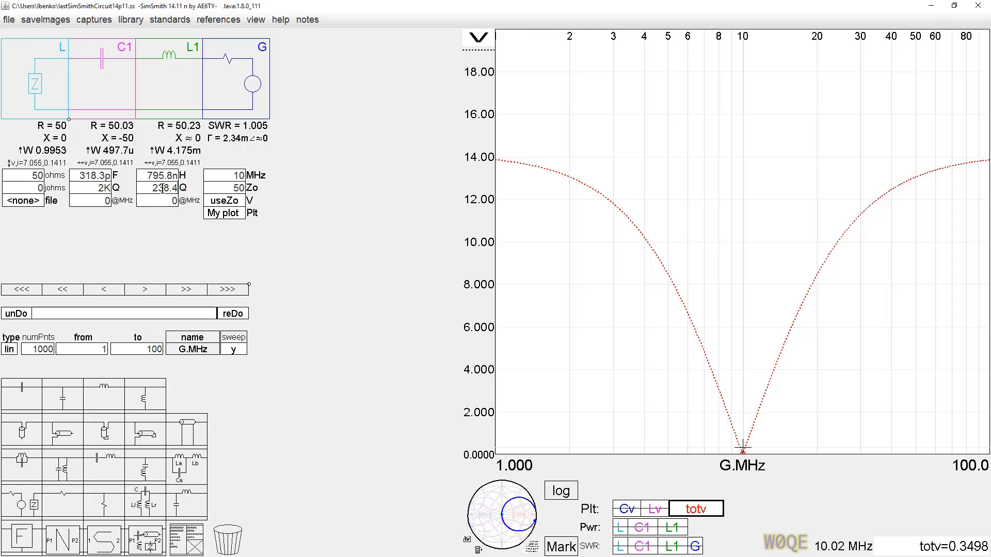
pyautogui.scroll(-9, 166, 188)
pyautogui.scroll(-14, 166, 188)
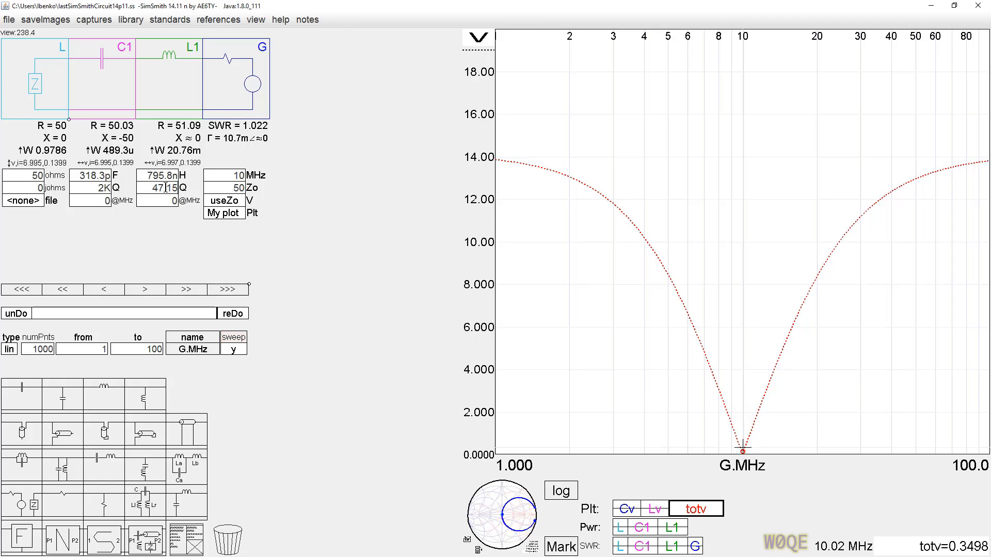
pyautogui.scroll(-3, 166, 188)
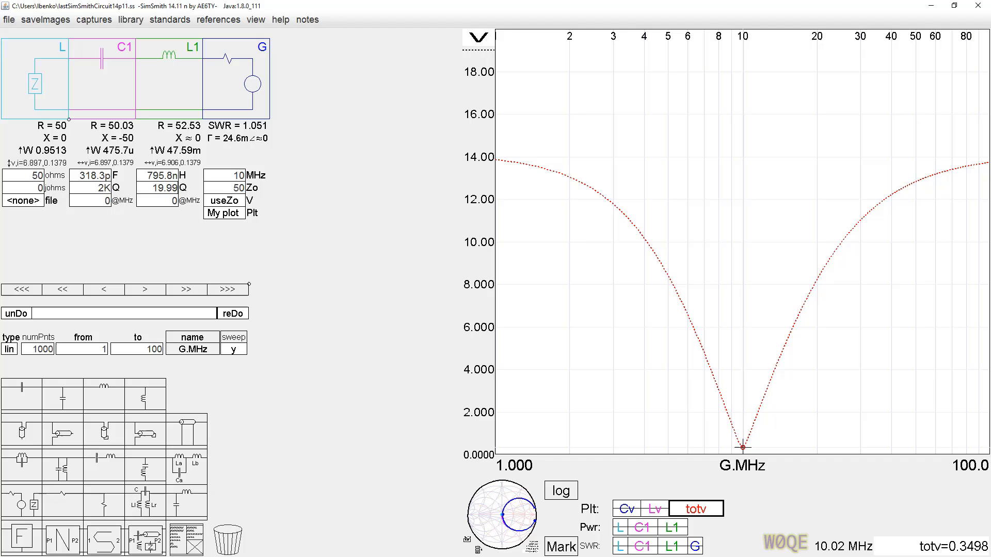
# - Move the Plot.txt Notepad window off to the right so the full plot shows
pyautogui.moveTo(659, 155); pyautogui.dragTo(407, 91)
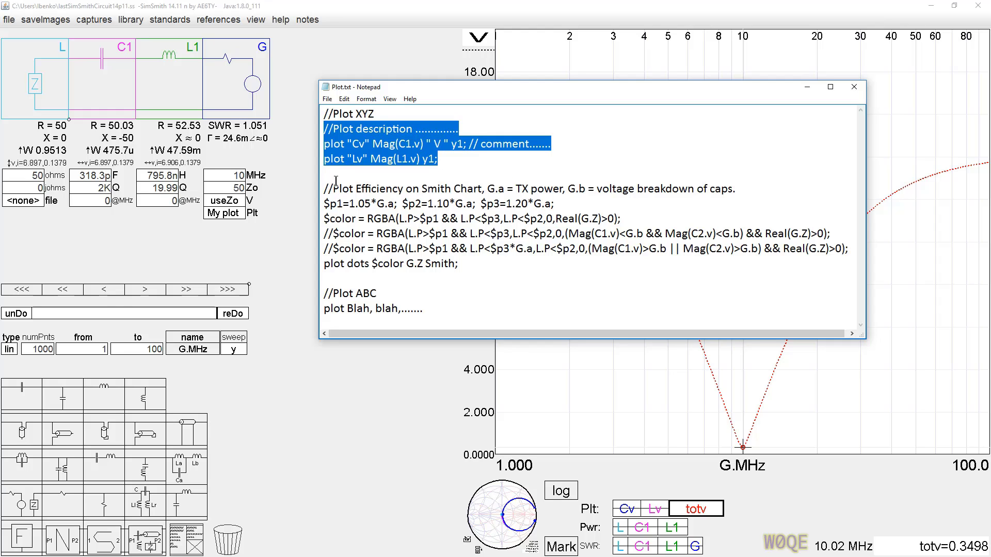
pyautogui.moveTo(443, 88); pyautogui.dragTo(990, 96)
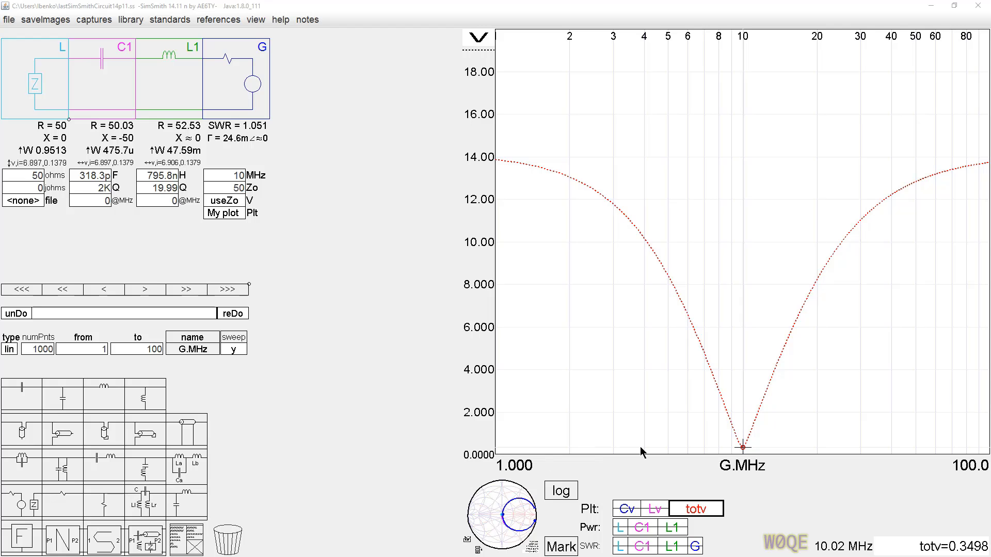
pyautogui.click(281, 20)
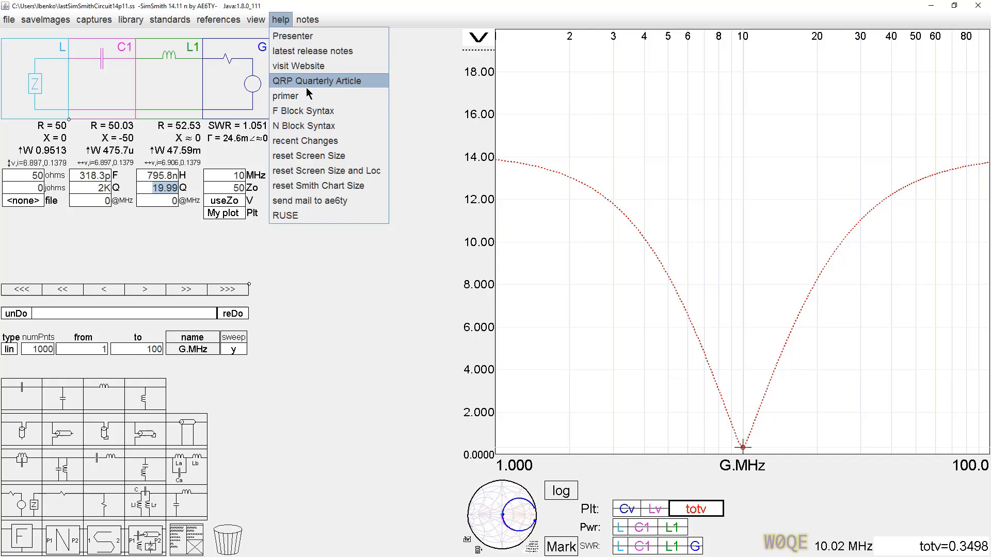
pyautogui.click(295, 114)
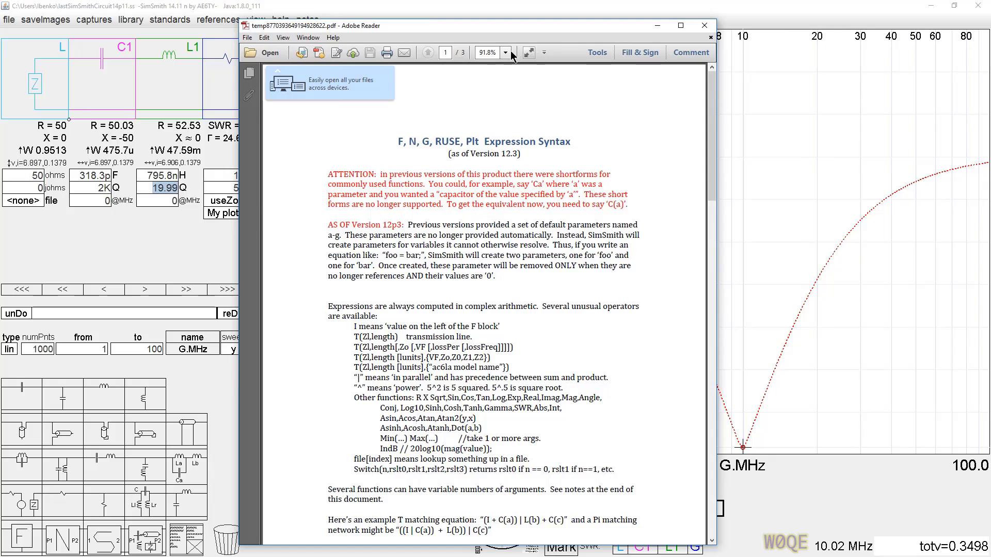
pyautogui.click(506, 53)
pyautogui.click(535, 124)
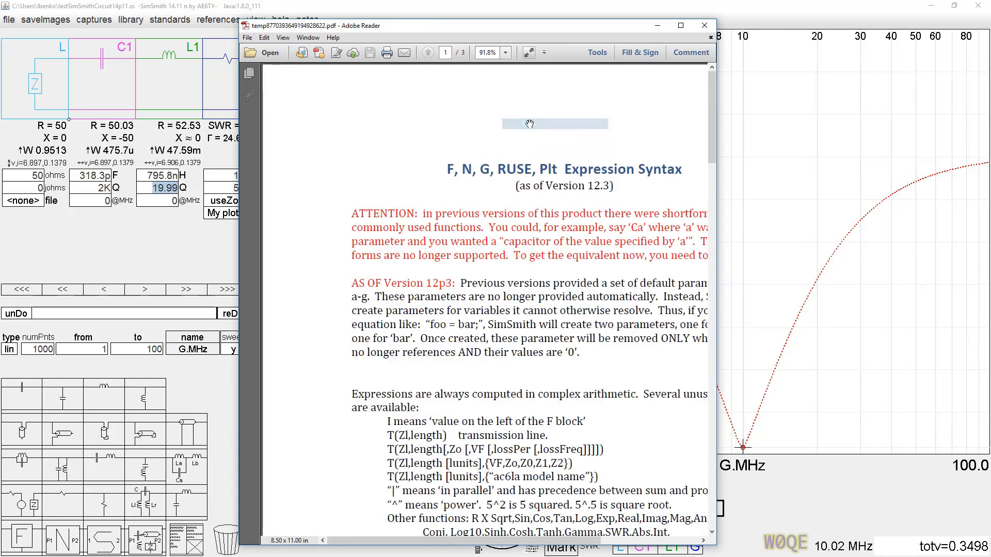
pyautogui.scroll(-5, 542, 289)
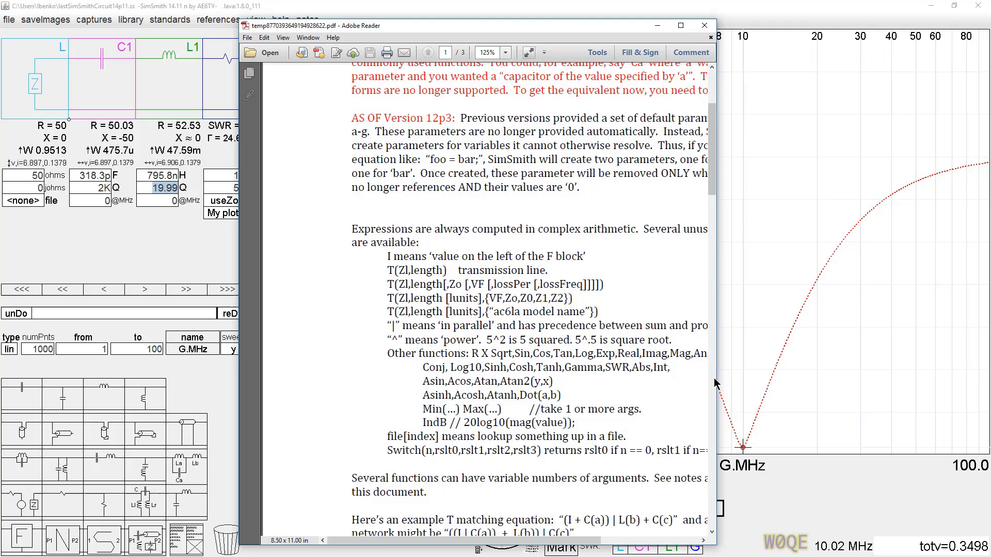
pyautogui.moveTo(717, 379); pyautogui.dragTo(895, 377)
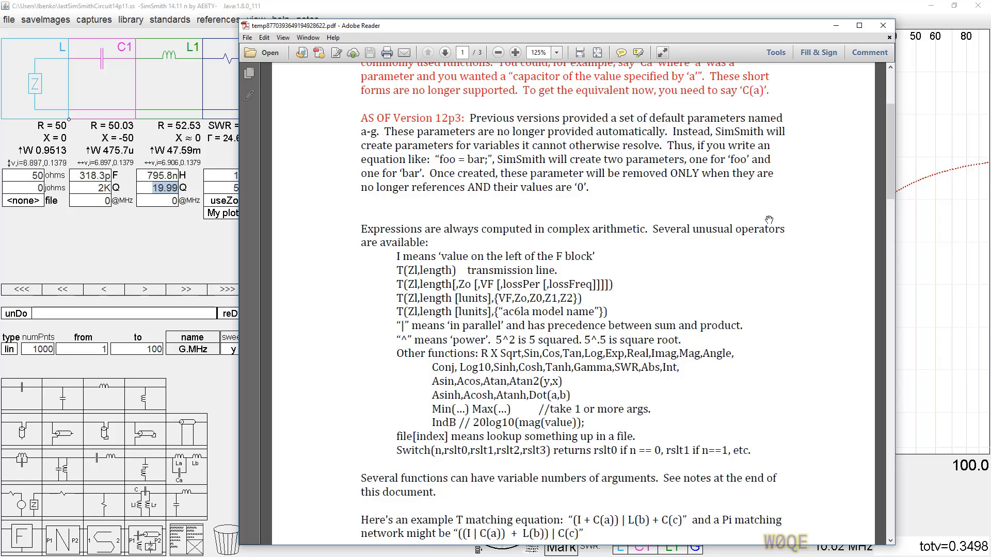
pyautogui.click(883, 25)
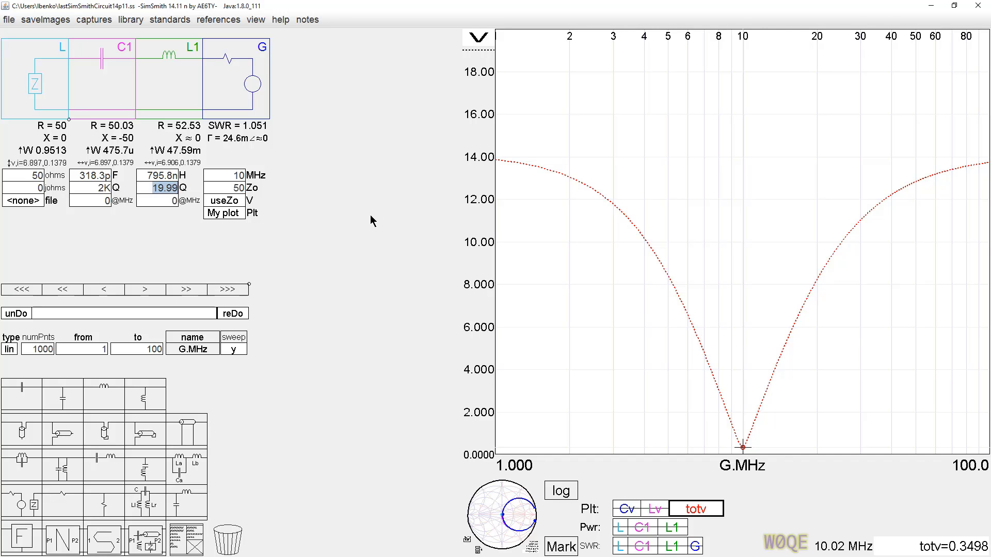
pyautogui.click(215, 213)
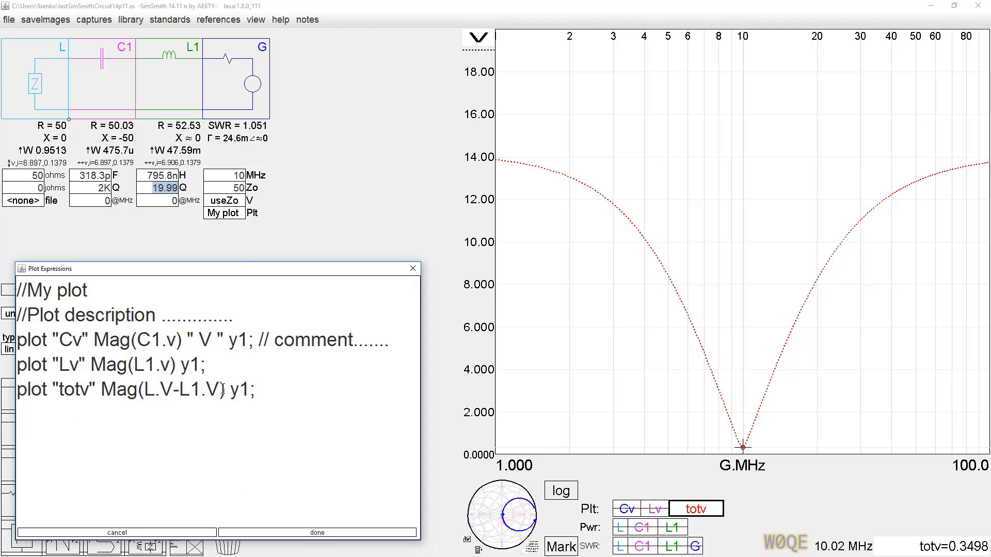
pyautogui.click(181, 393)
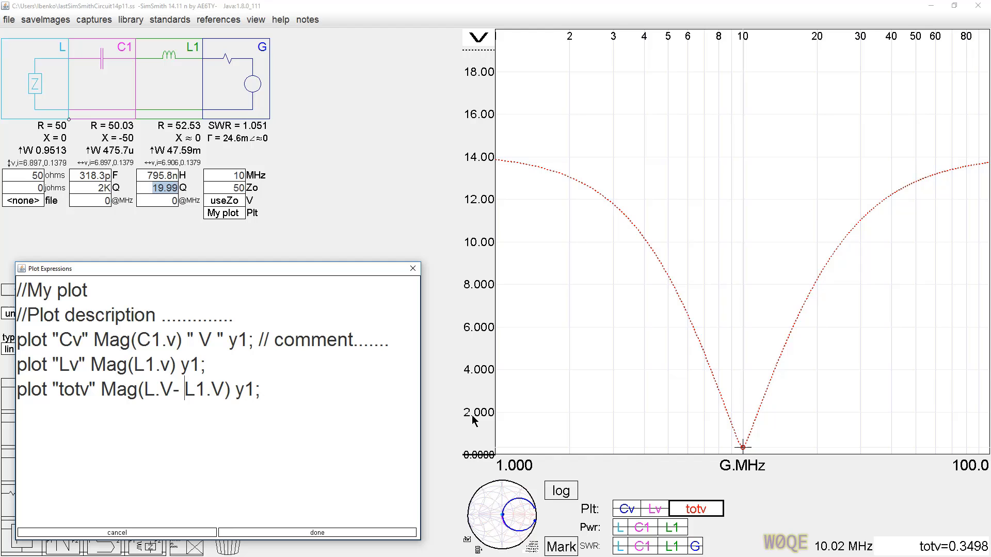
pyautogui.write('C')
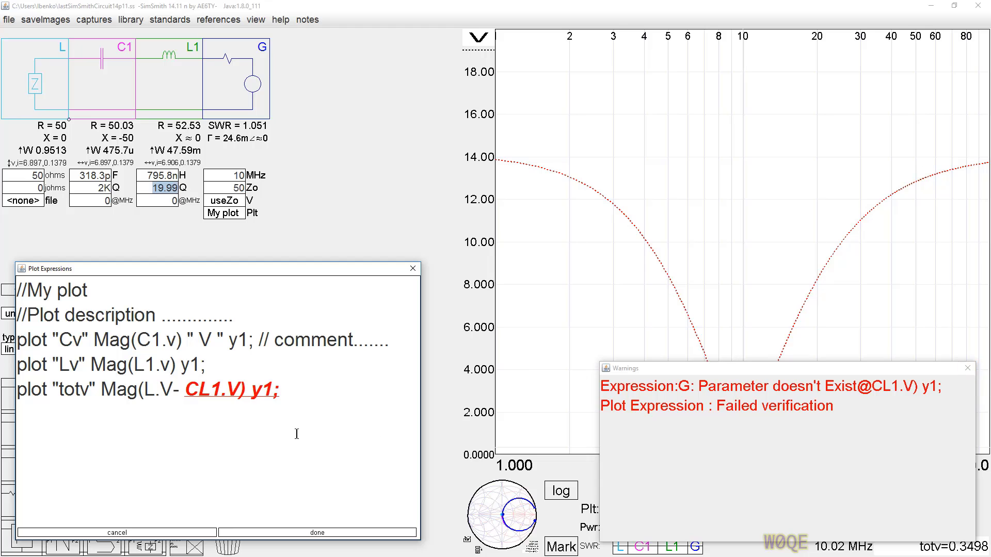
pyautogui.press('BackSpace')
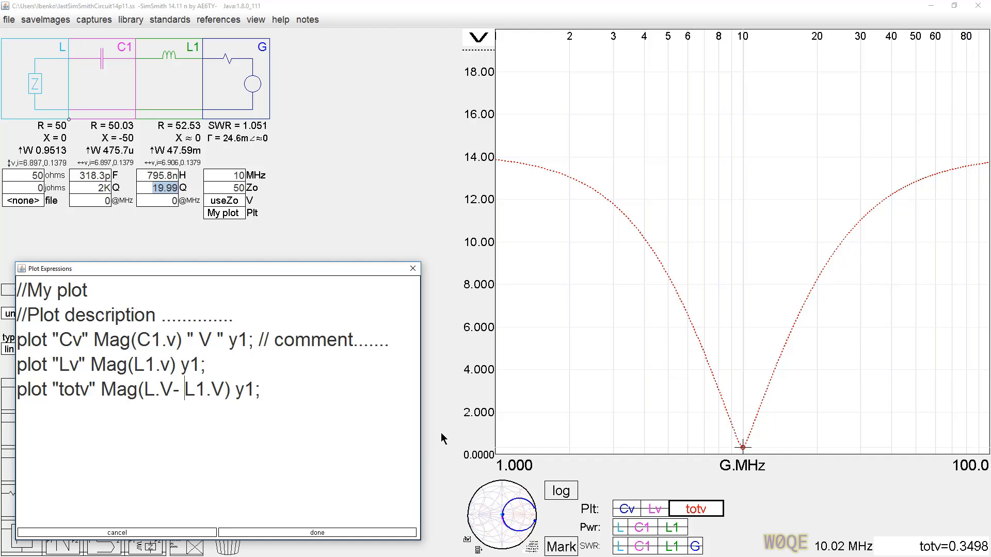
pyautogui.click(412, 268)
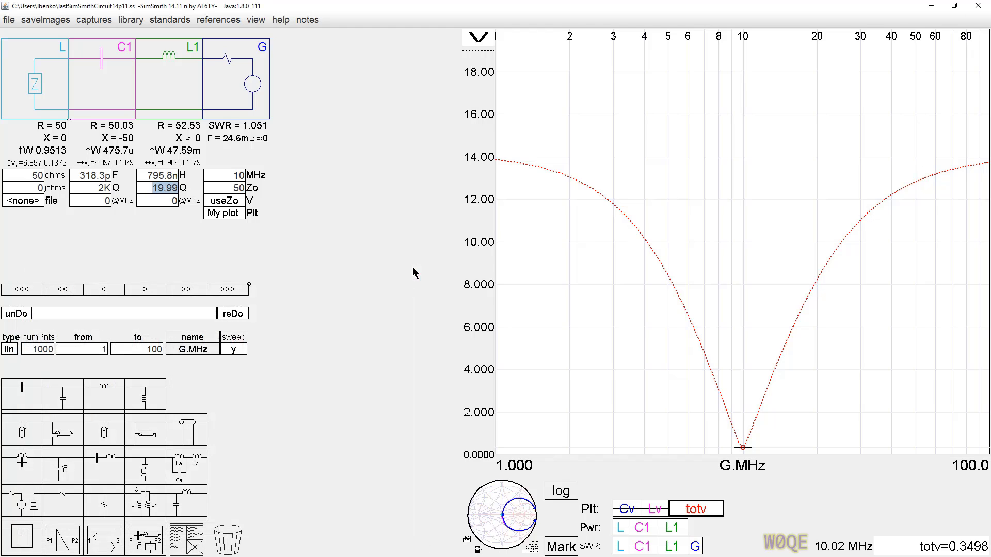